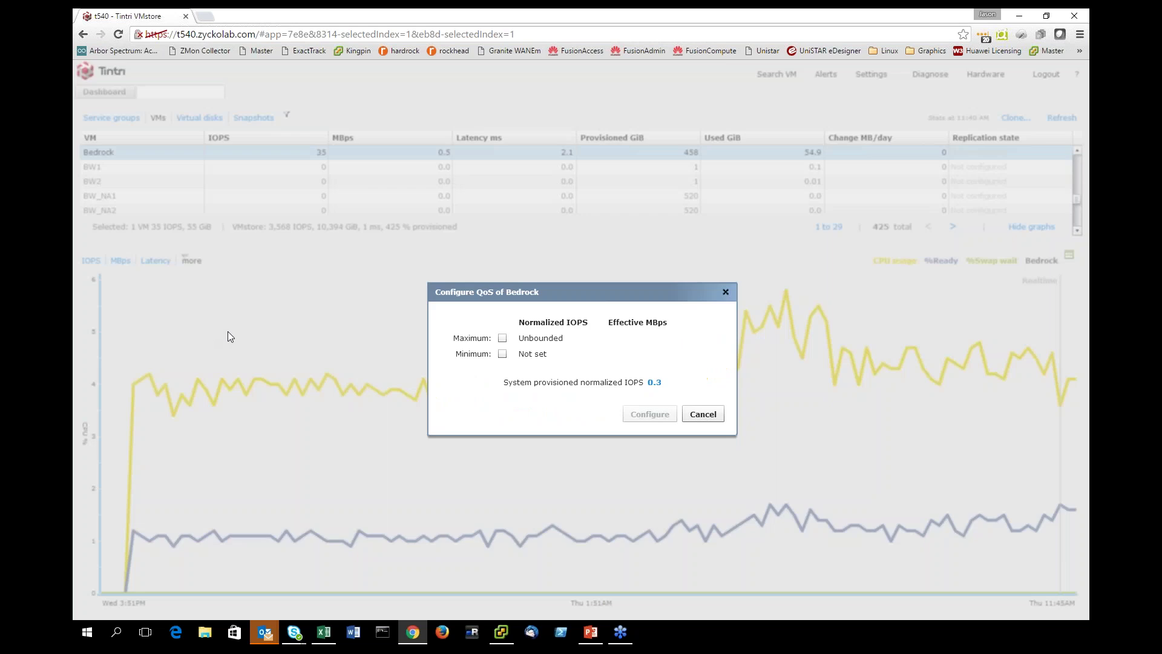
Configure the Bedrock VM's QoS with a maximum of 100 and a minimum of 20 normalized IOPS
click(503, 356)
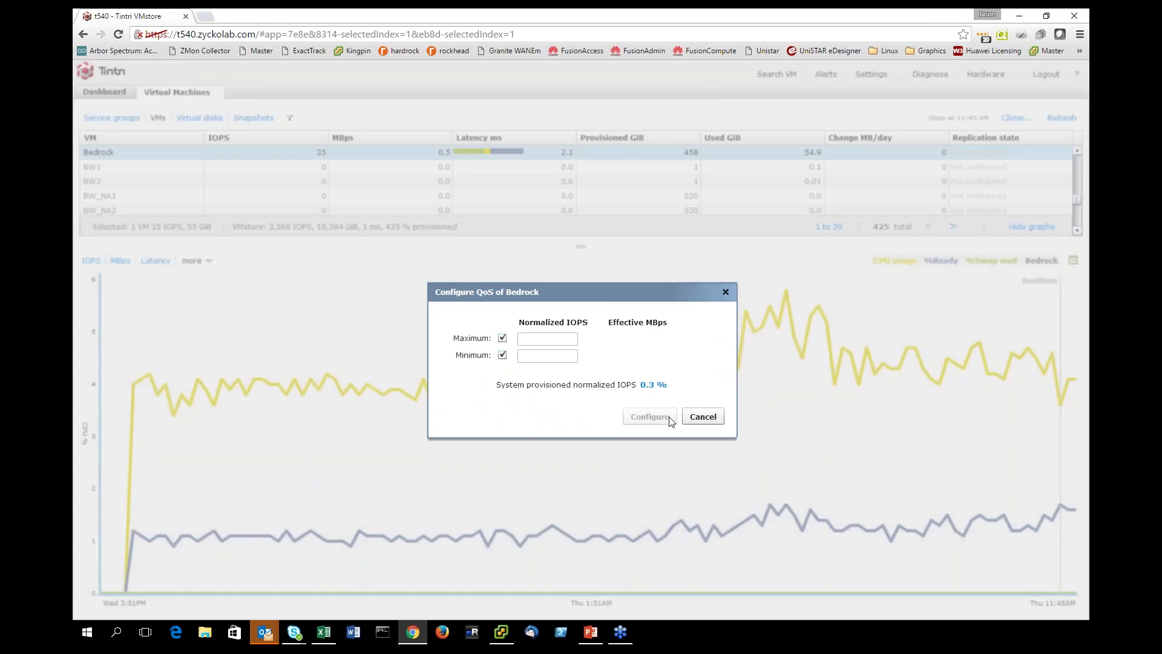
click(561, 342)
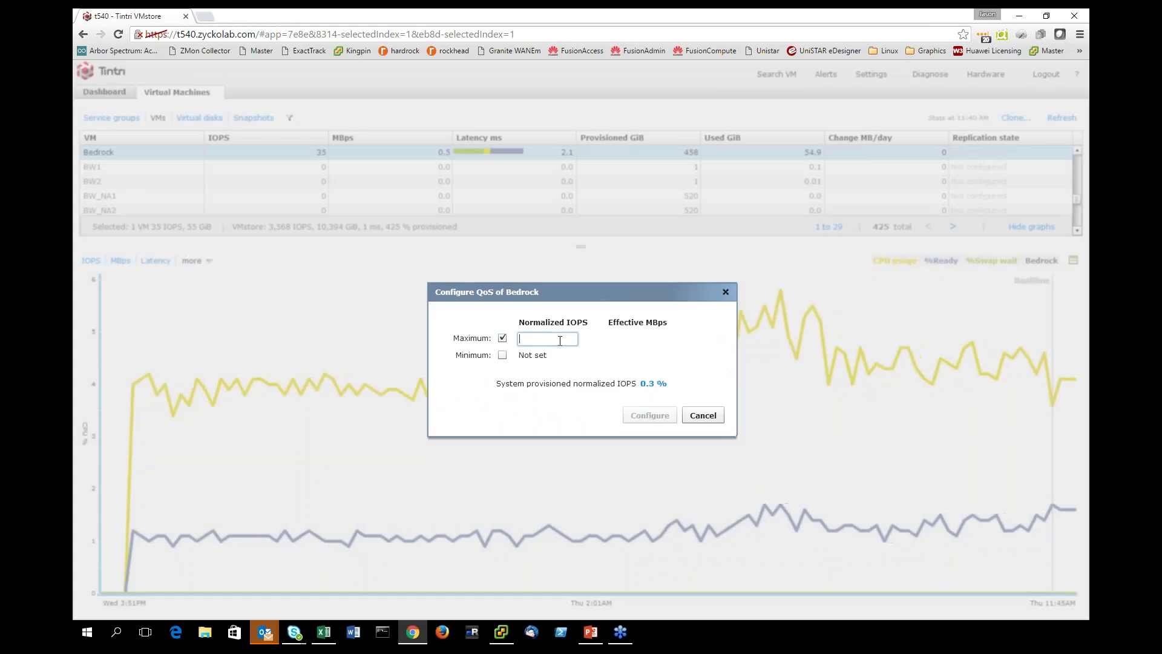
text(100)
click(503, 356)
click(543, 356)
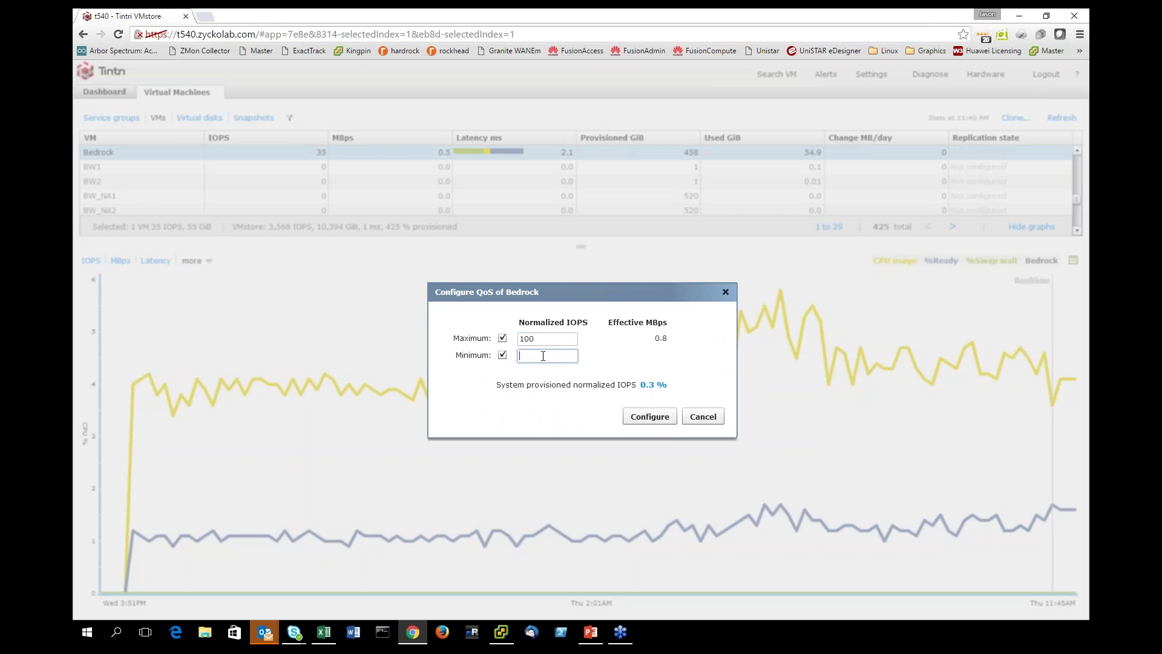
text(20)
click(649, 416)
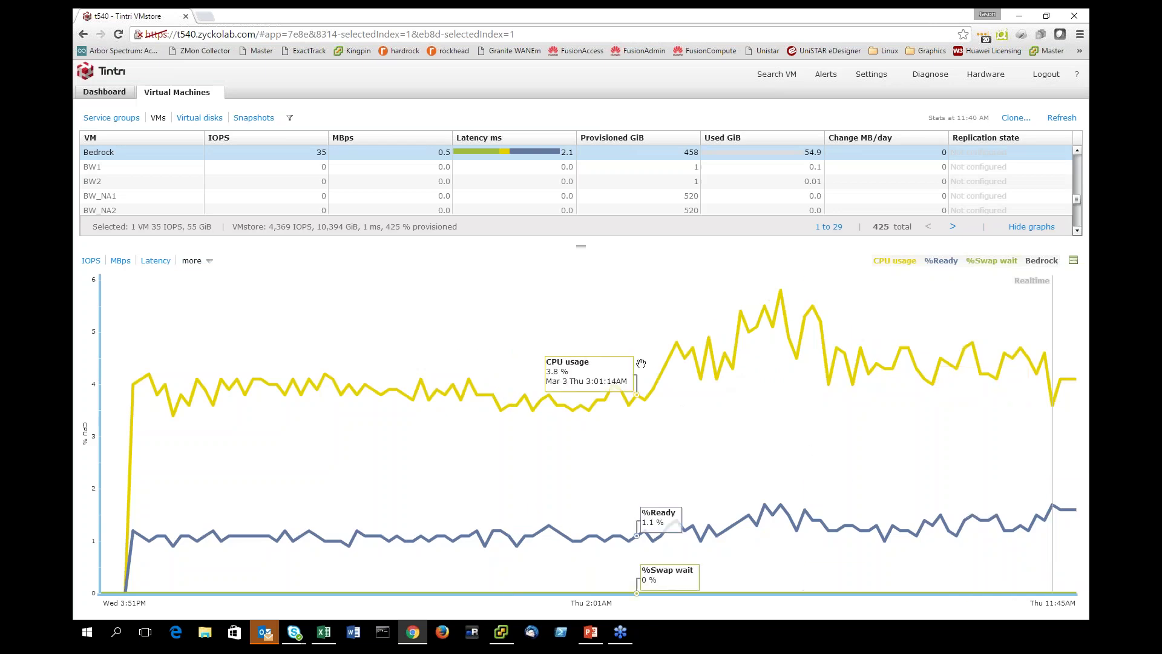
Show QoS on Bedrock's IOPS graph and adjust its limits there to a maximum of 90 and a minimum of 40 IOPS
click(197, 262)
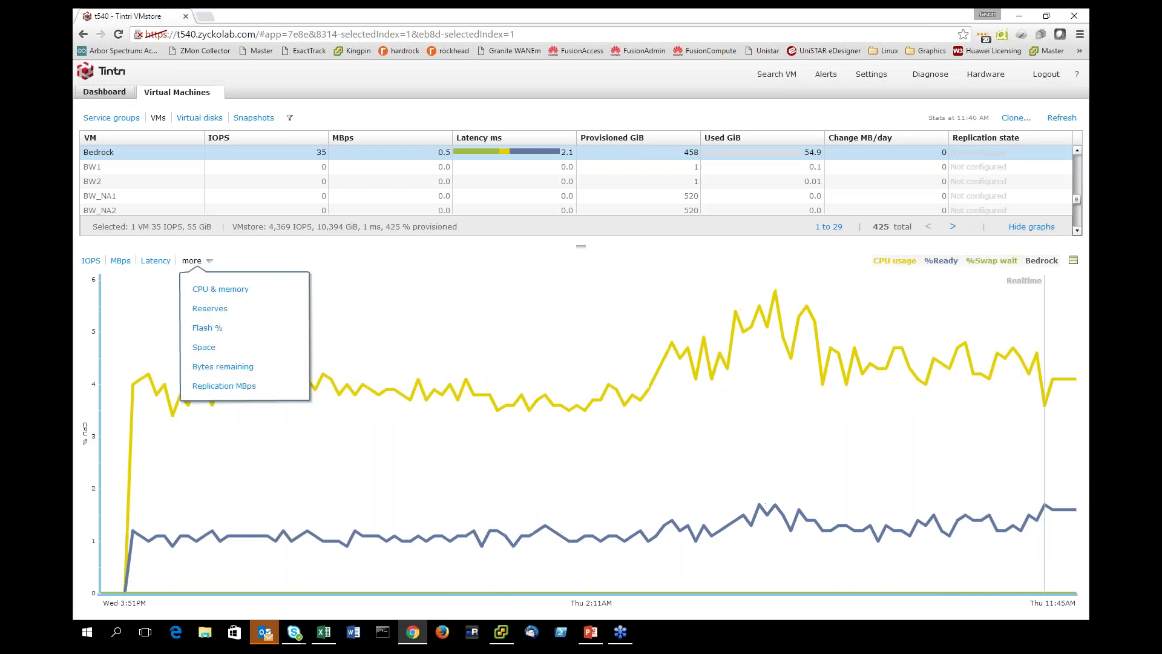
click(90, 261)
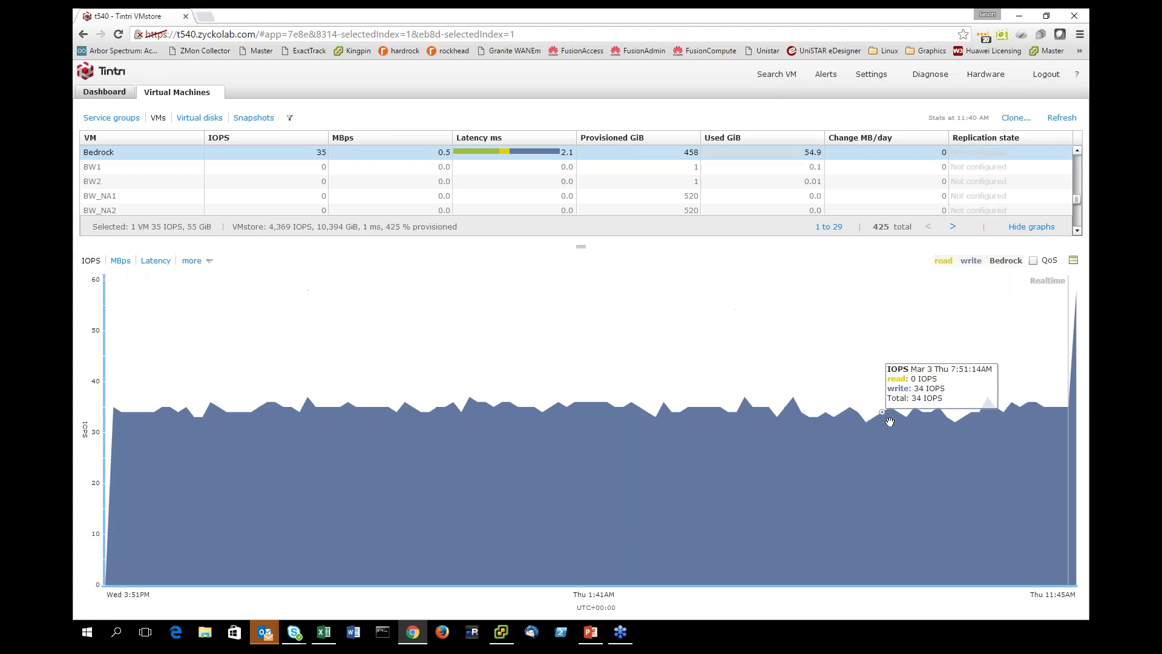
click(1033, 261)
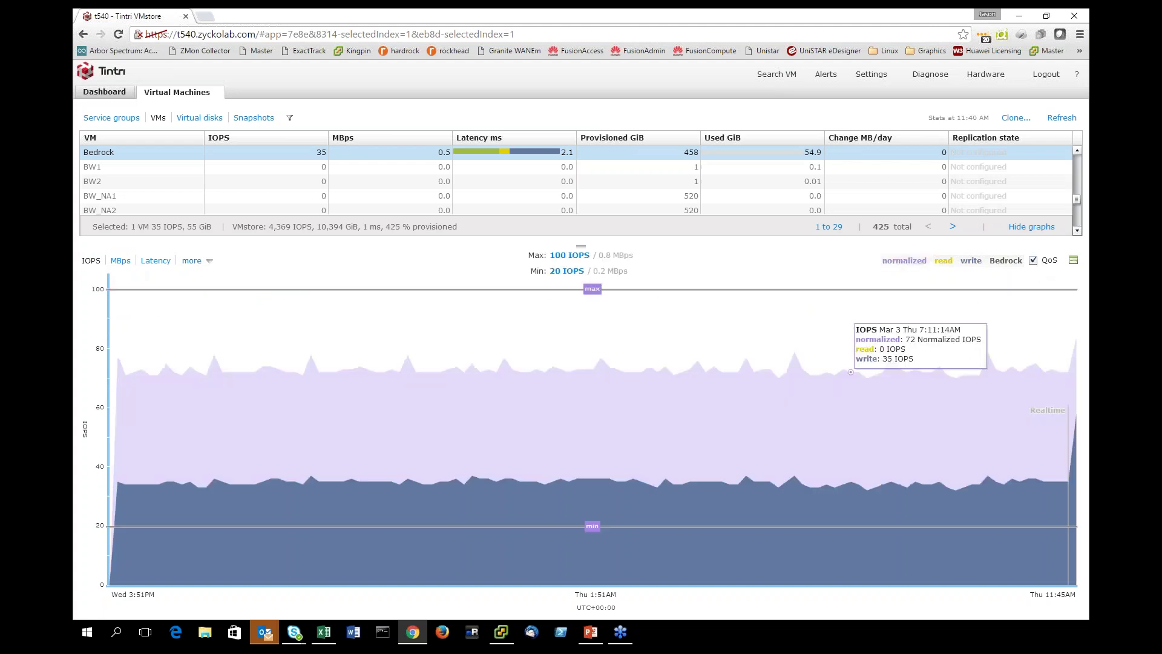
drag(593, 289, 593, 319)
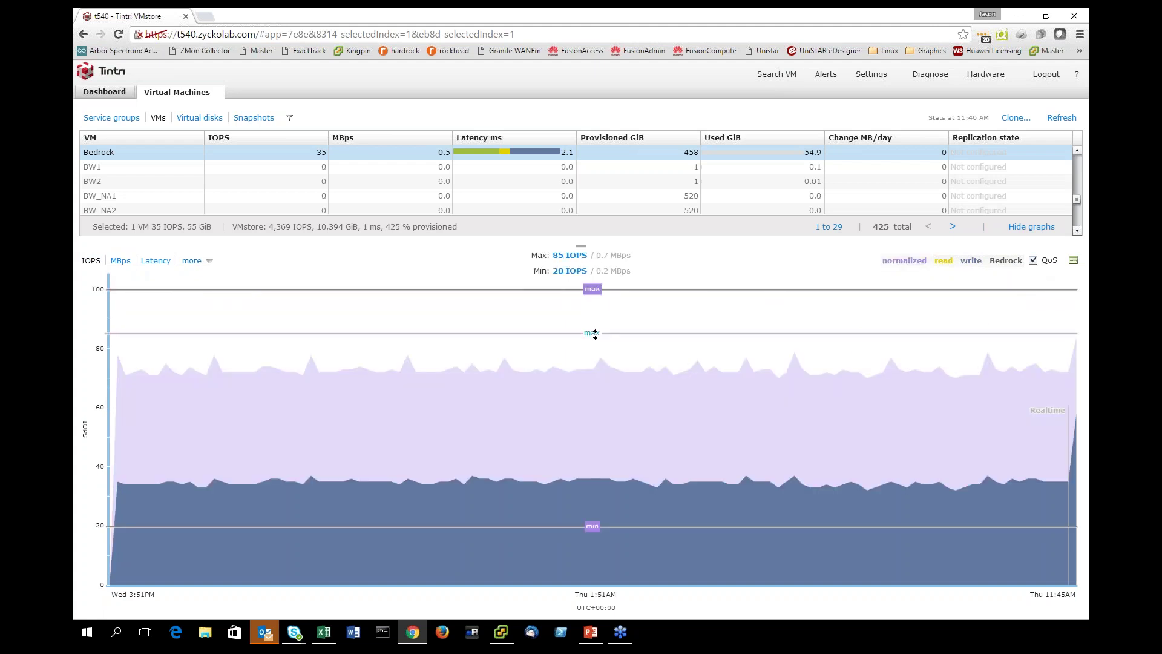
drag(598, 526, 589, 451)
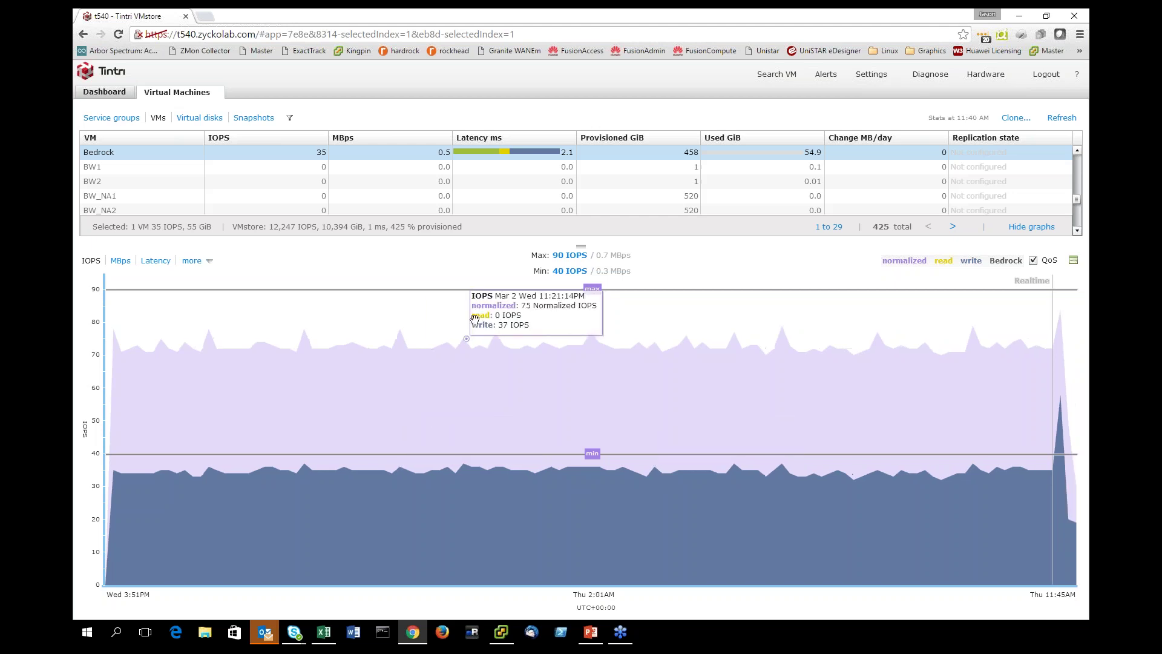
View the options for creating a new service group, cancel without creating one, and return to the VM list
click(110, 118)
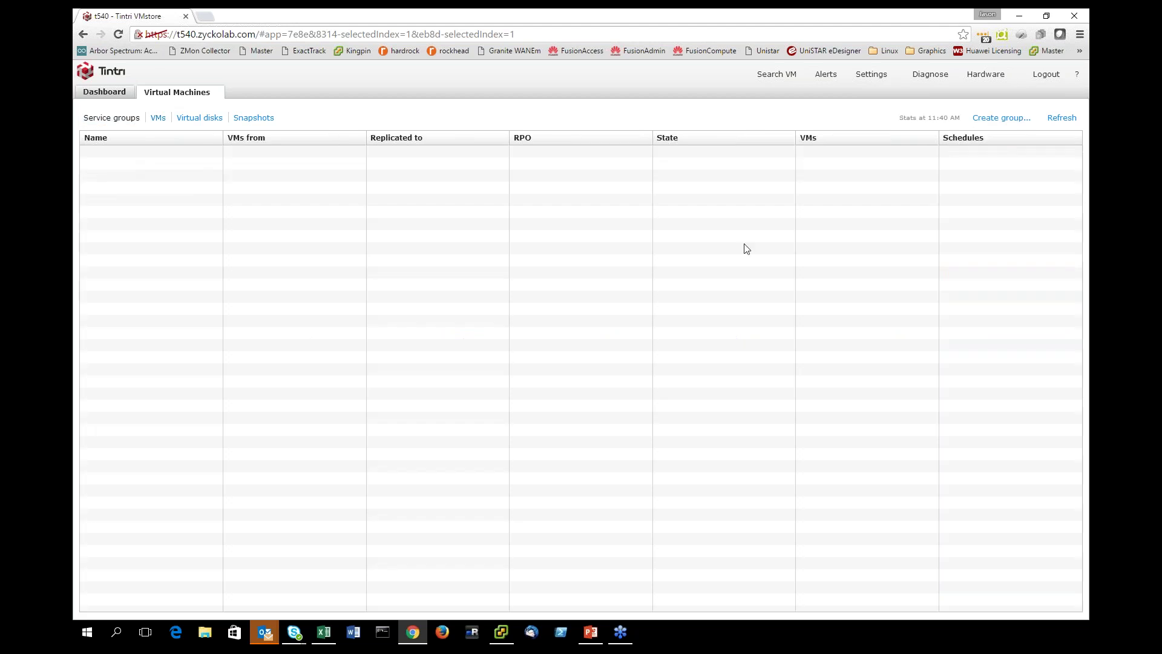
click(1007, 119)
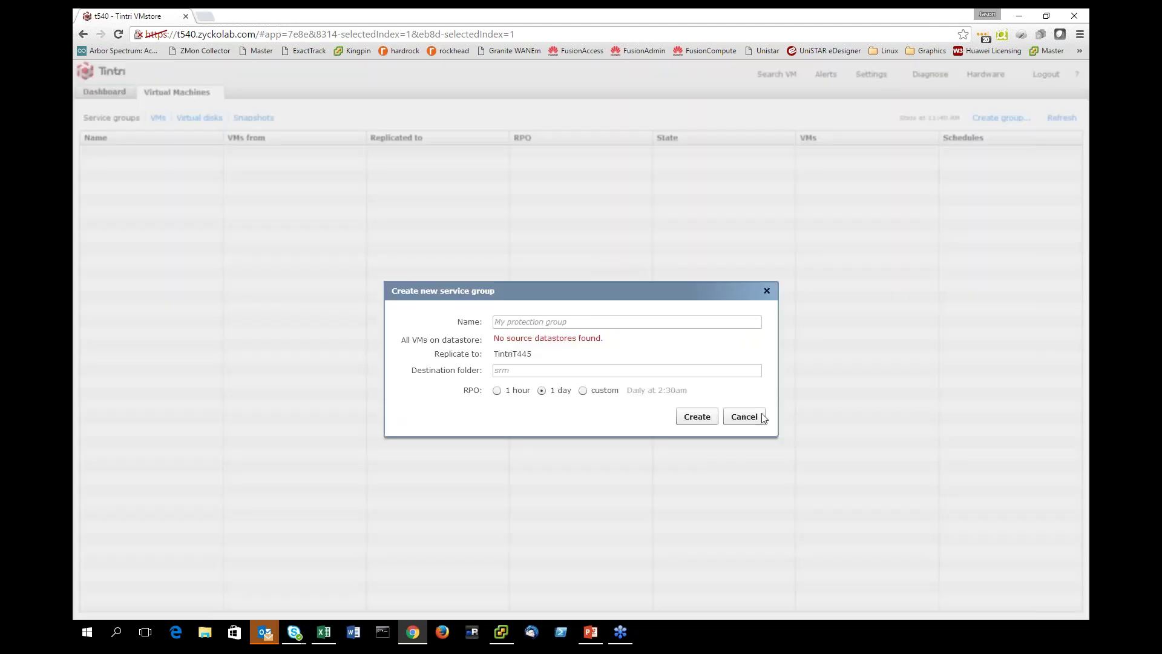
click(754, 419)
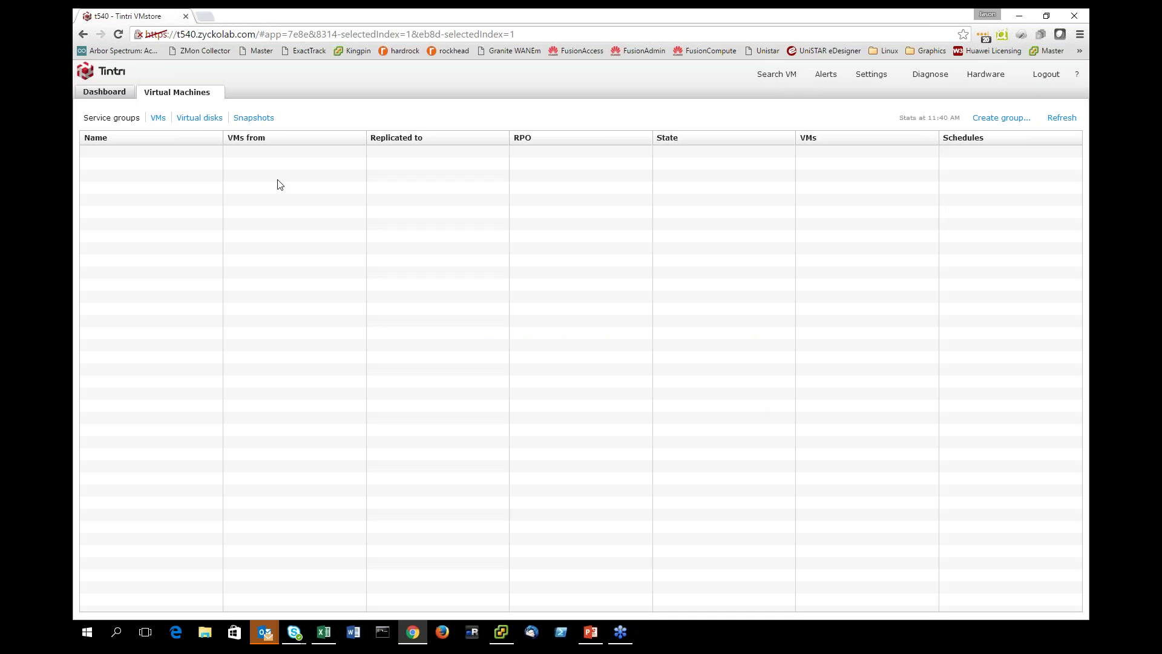
click(158, 118)
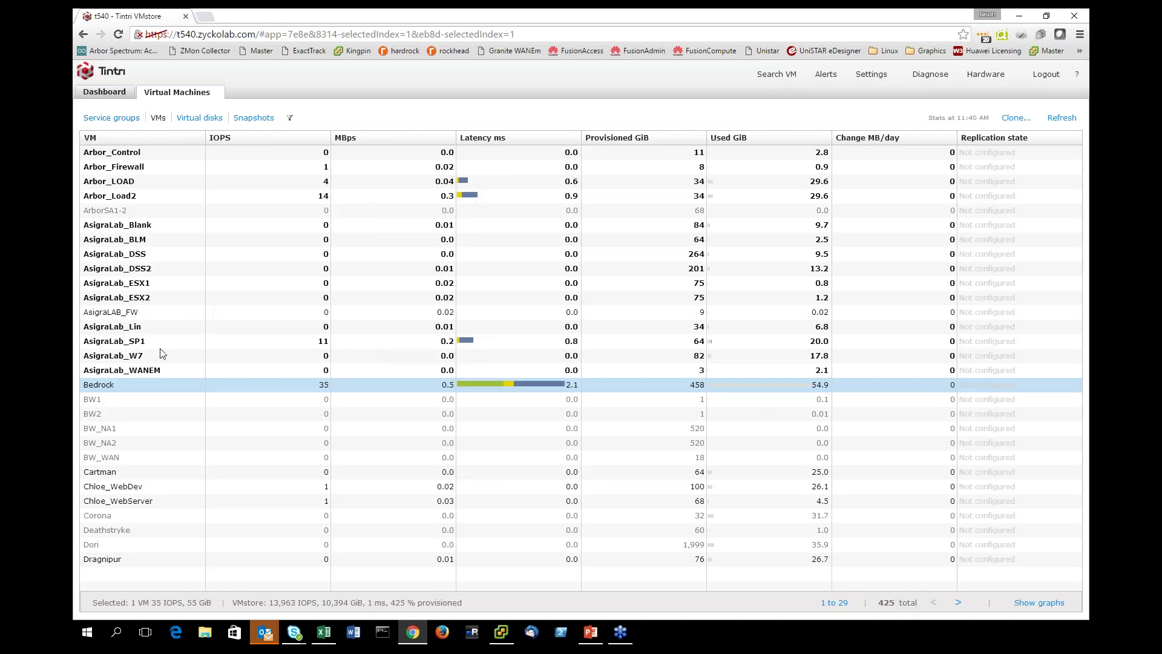
Search the VMs for "clone", and replace the search term with "tintri"
click(784, 77)
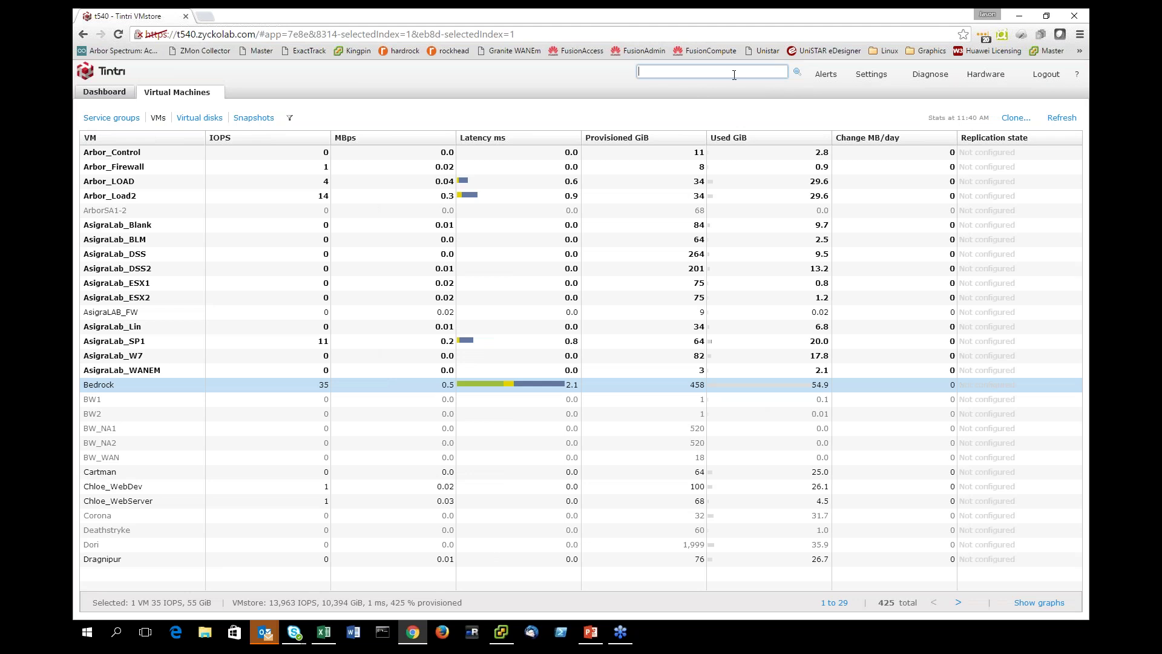
text(clone)
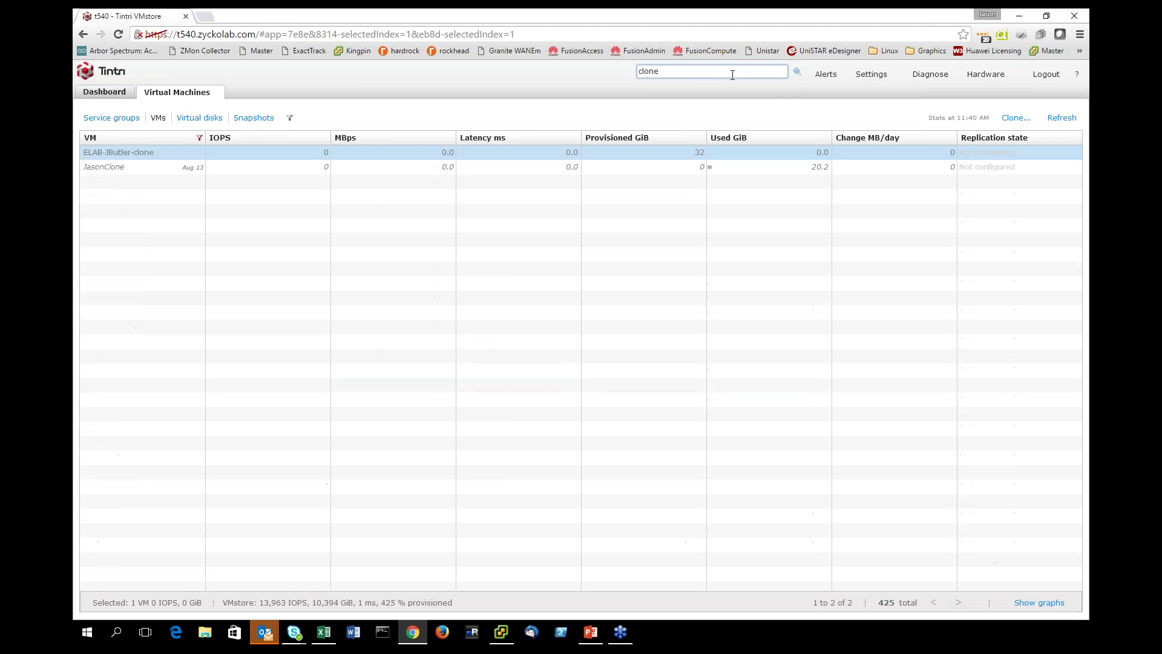
double_click(641, 75)
text(tintri)
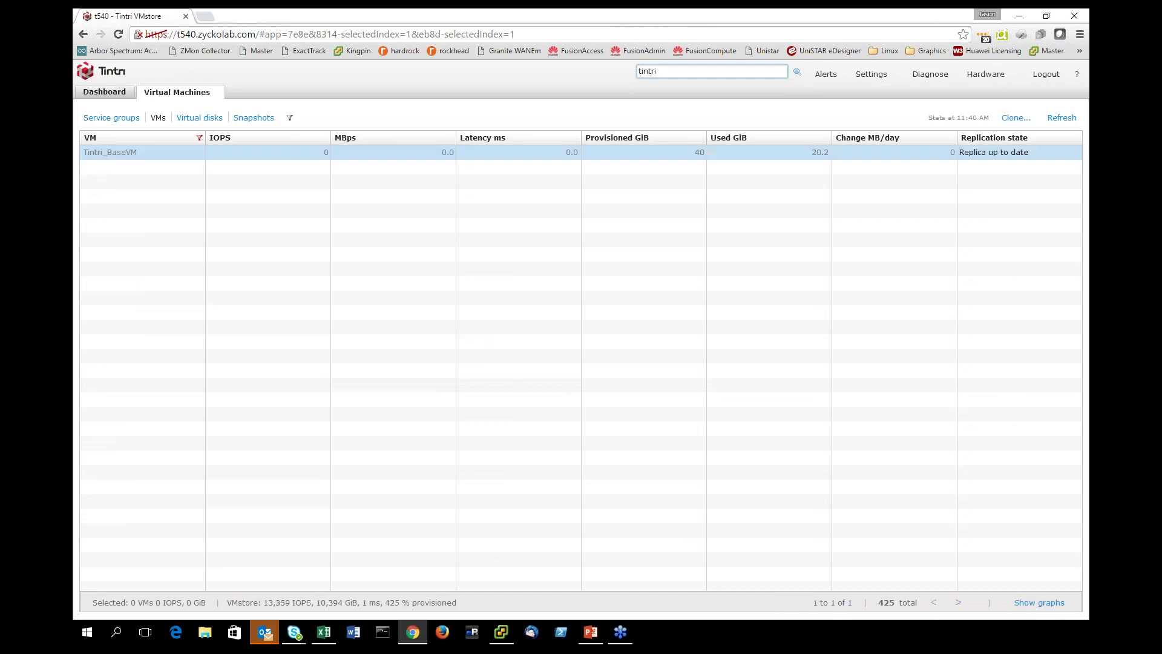
Prepare 50 clones of Tintri_BaseVM from the current crash-consistent state, keeping customization set to None
right_click(122, 154)
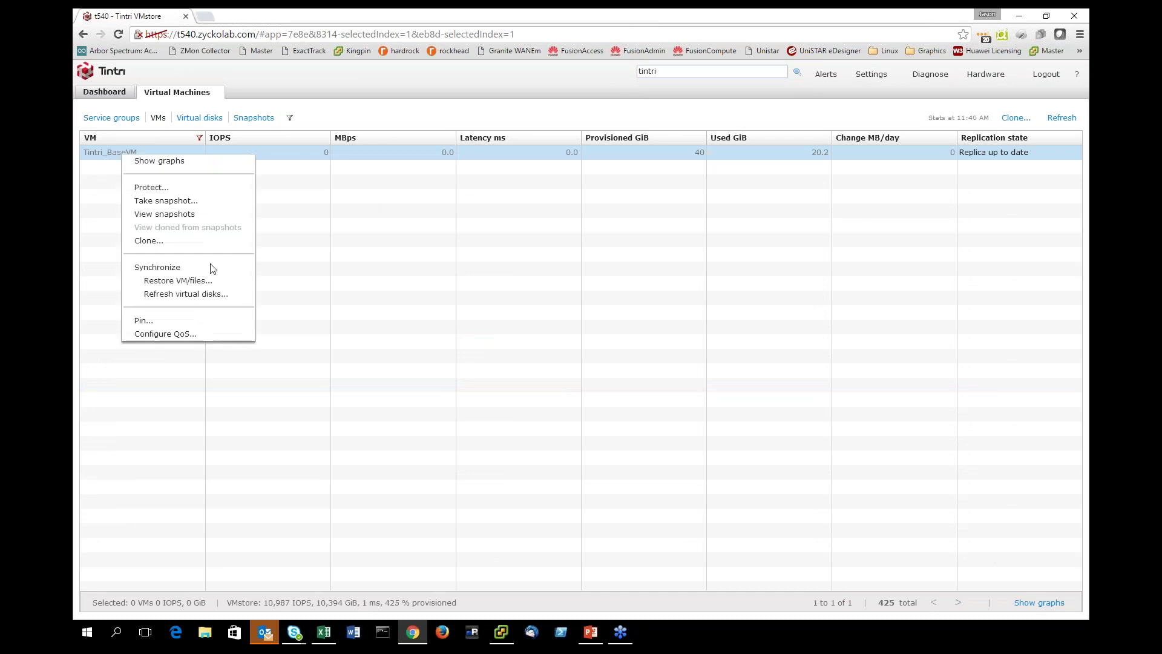
click(149, 242)
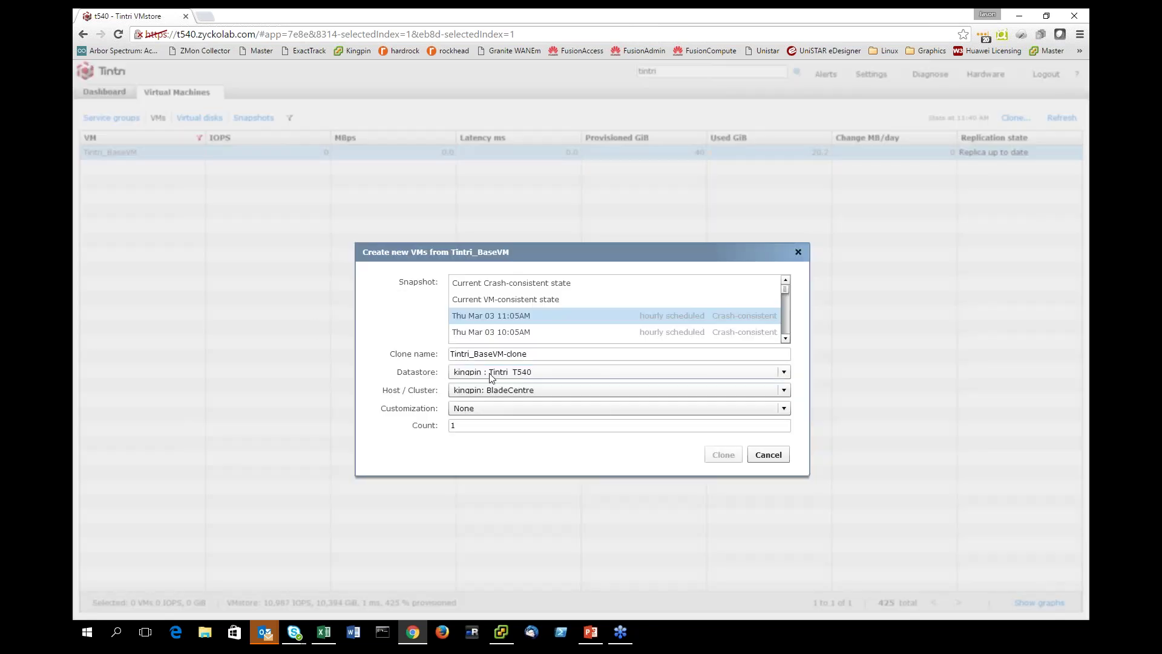
click(486, 422)
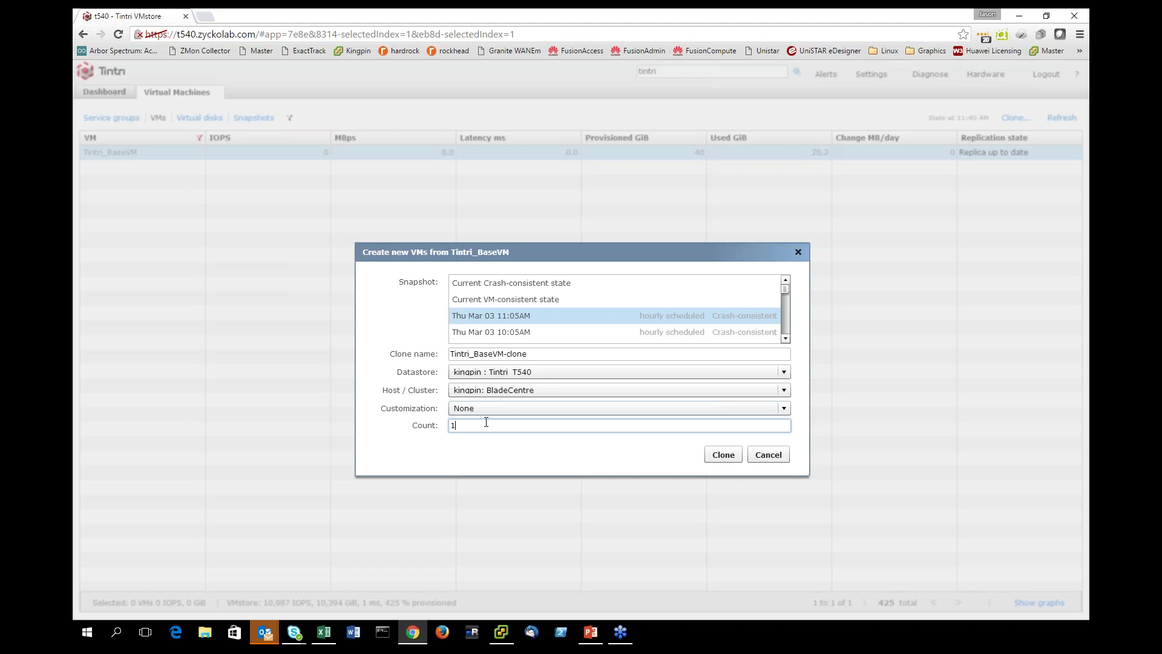
text(50)
click(499, 409)
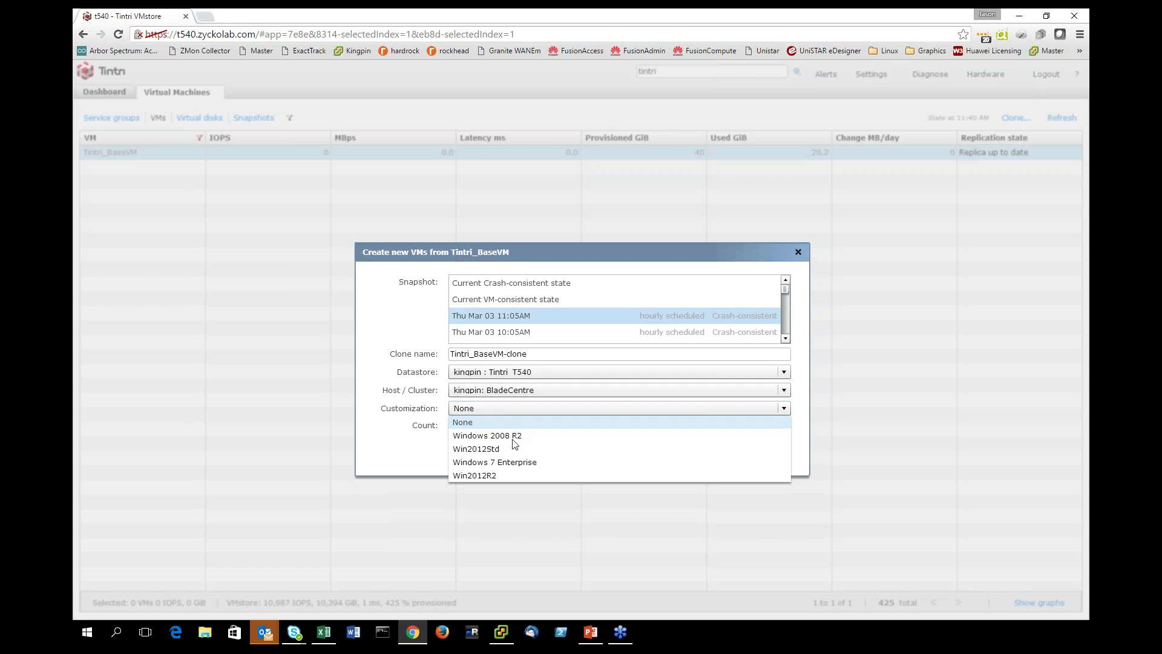
click(496, 409)
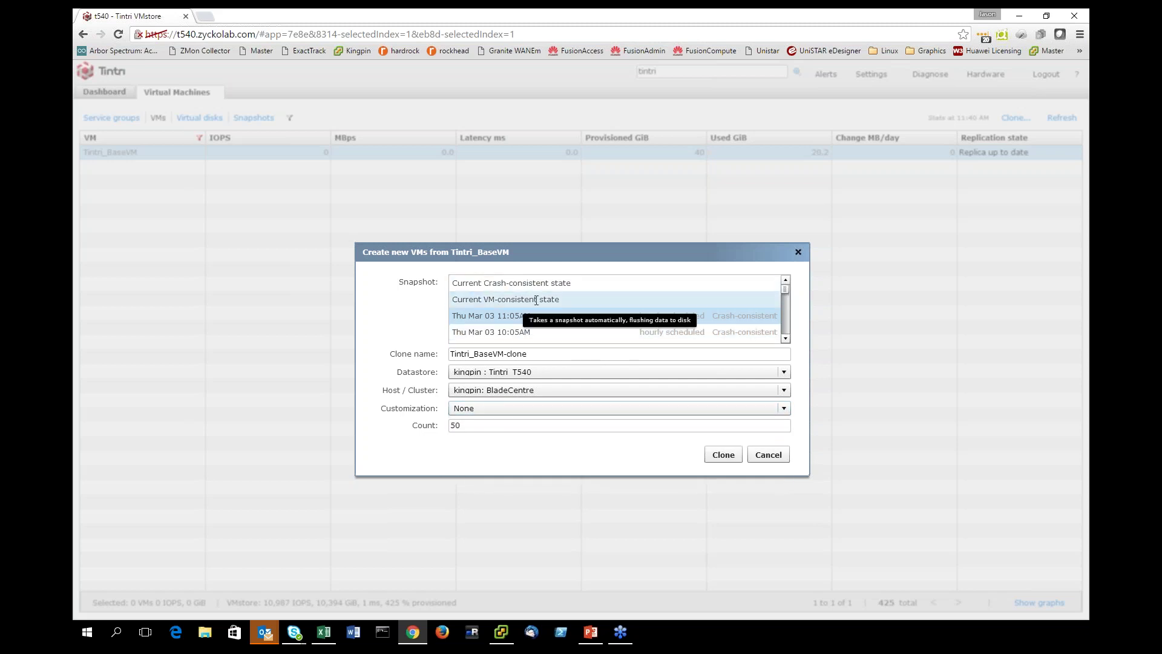
click(512, 283)
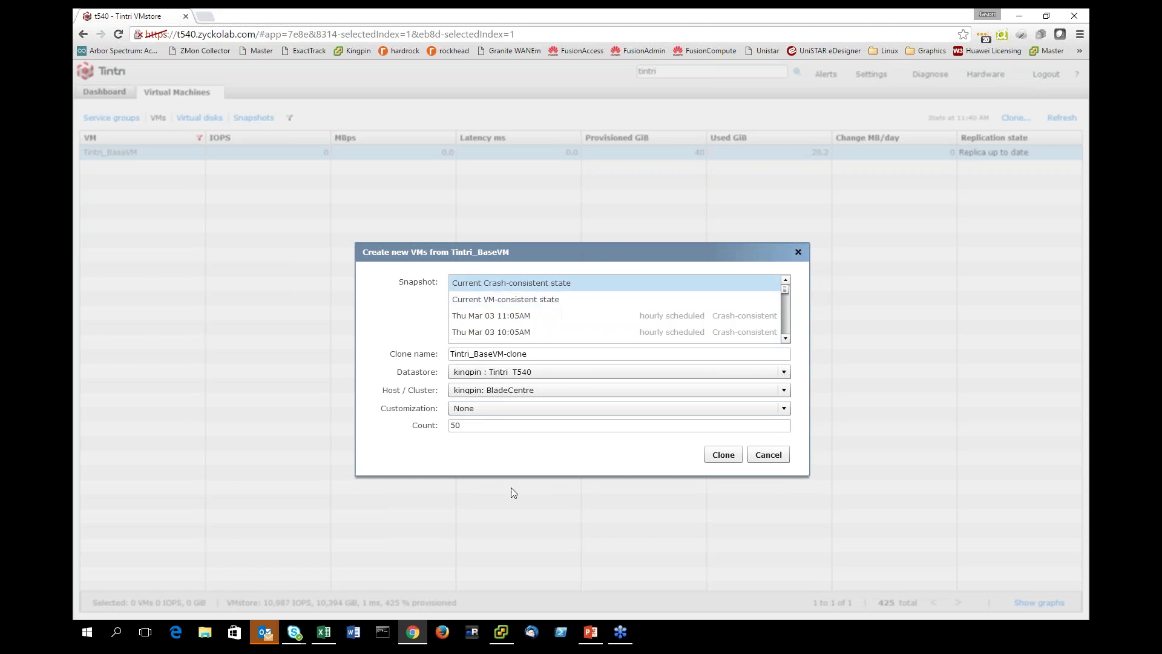
Switch to the vSphere Client, show the MegaClone folder under VMs and Templates, and shrink the window to uncover the clone dialog
click(502, 633)
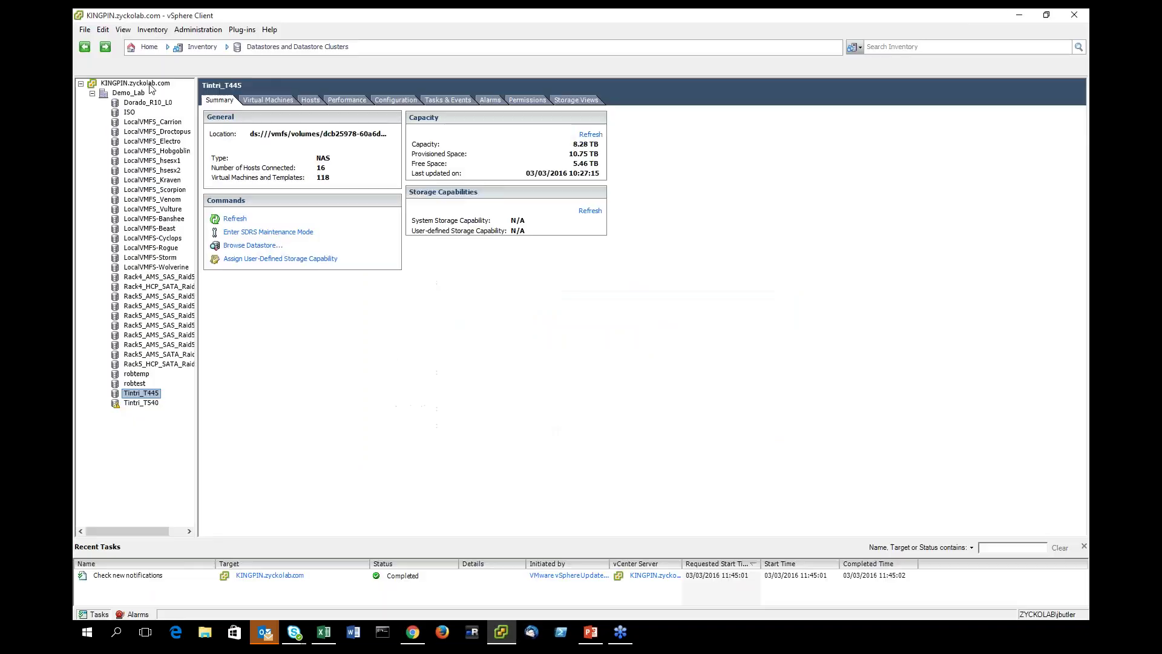
click(200, 47)
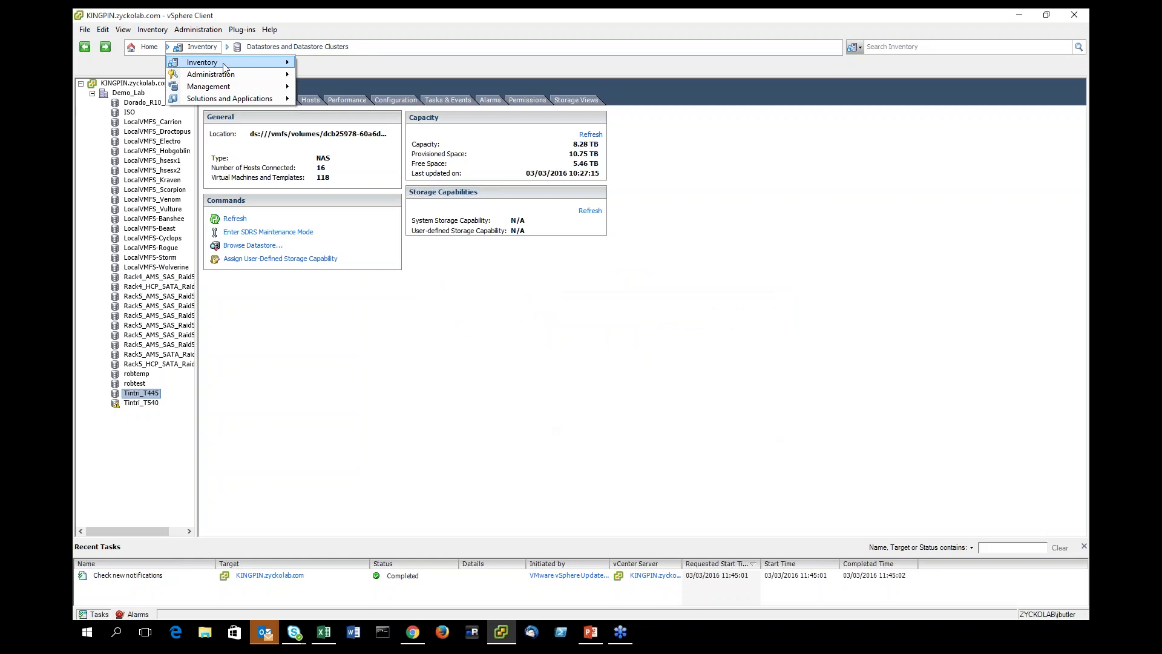
mouse_move(225, 63)
click(320, 91)
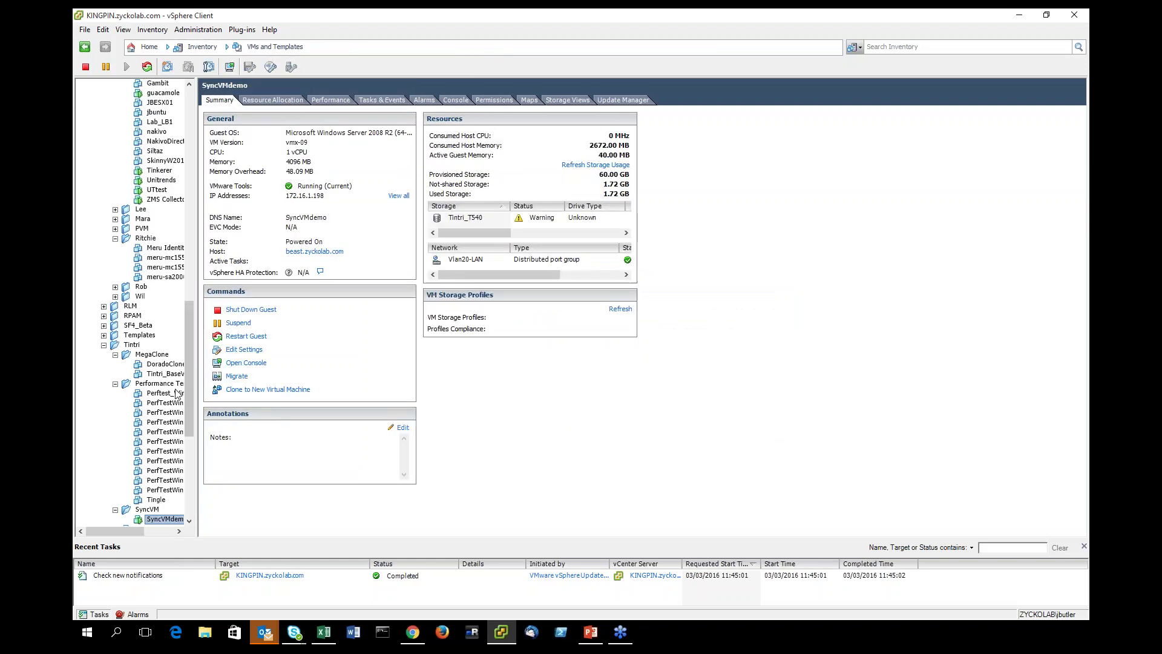
scroll(186, 380, down, 4)
click(145, 250)
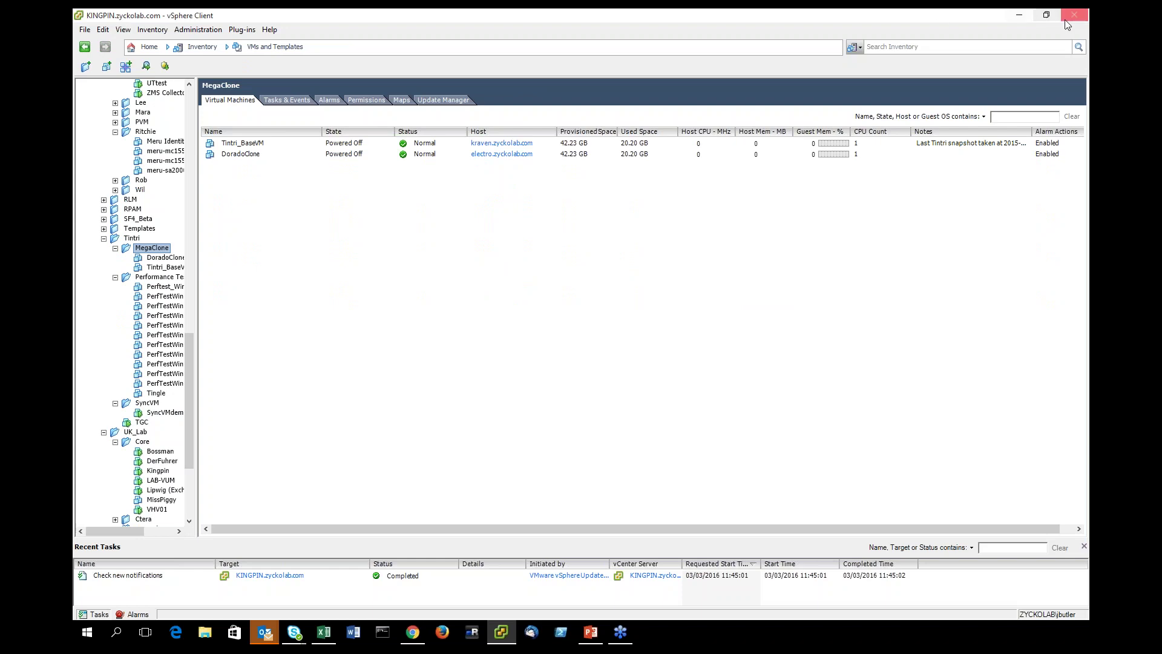
click(1046, 15)
drag(489, 82, 384, 66)
Start creating the Tintri_BaseVM clones and bring the vSphere Client back to the front
click(727, 458)
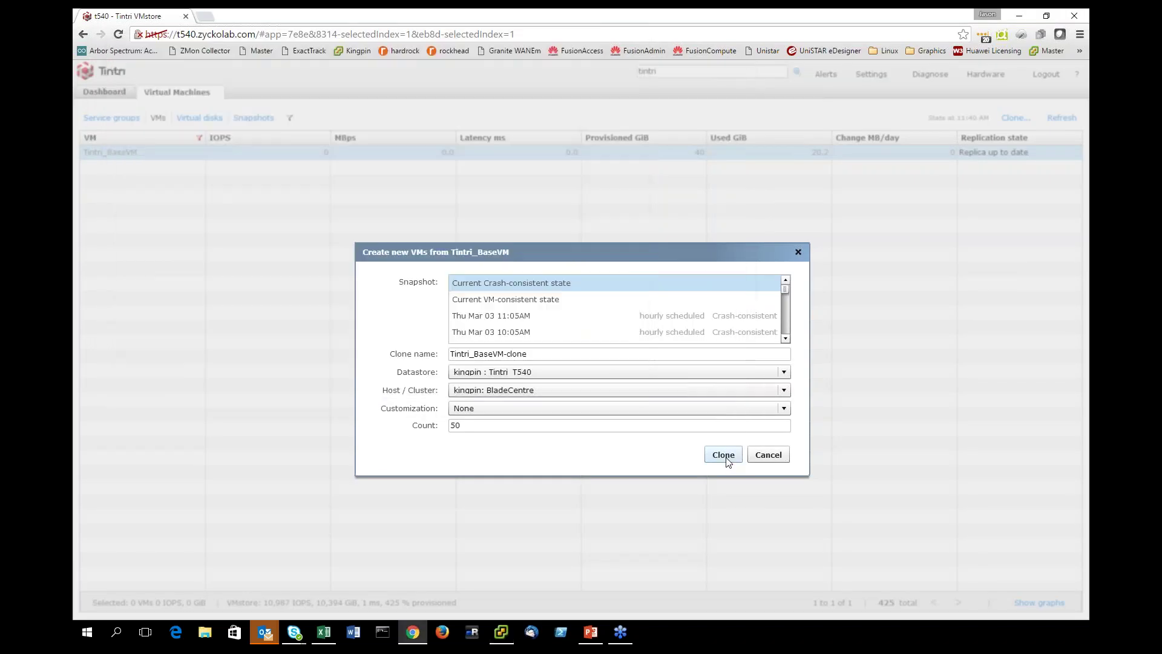
click(725, 455)
click(501, 633)
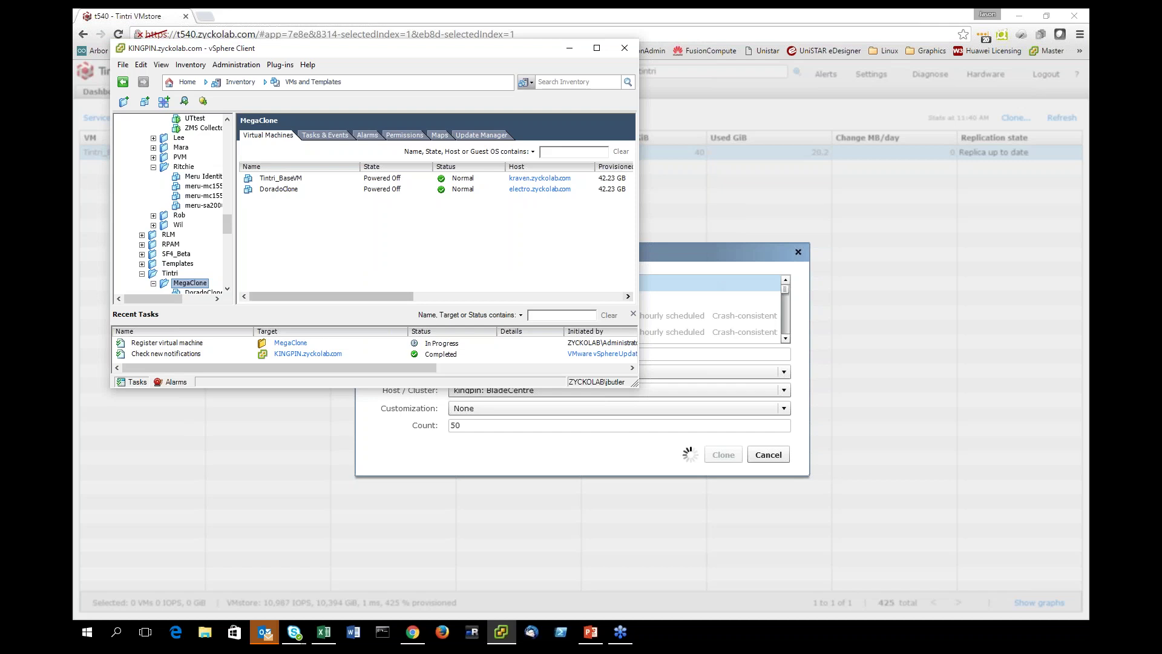
Look through the MegaClone folder's virtual machine list for the newly registered Tintri_BaseVM clones
scroll(195, 174, down, 5)
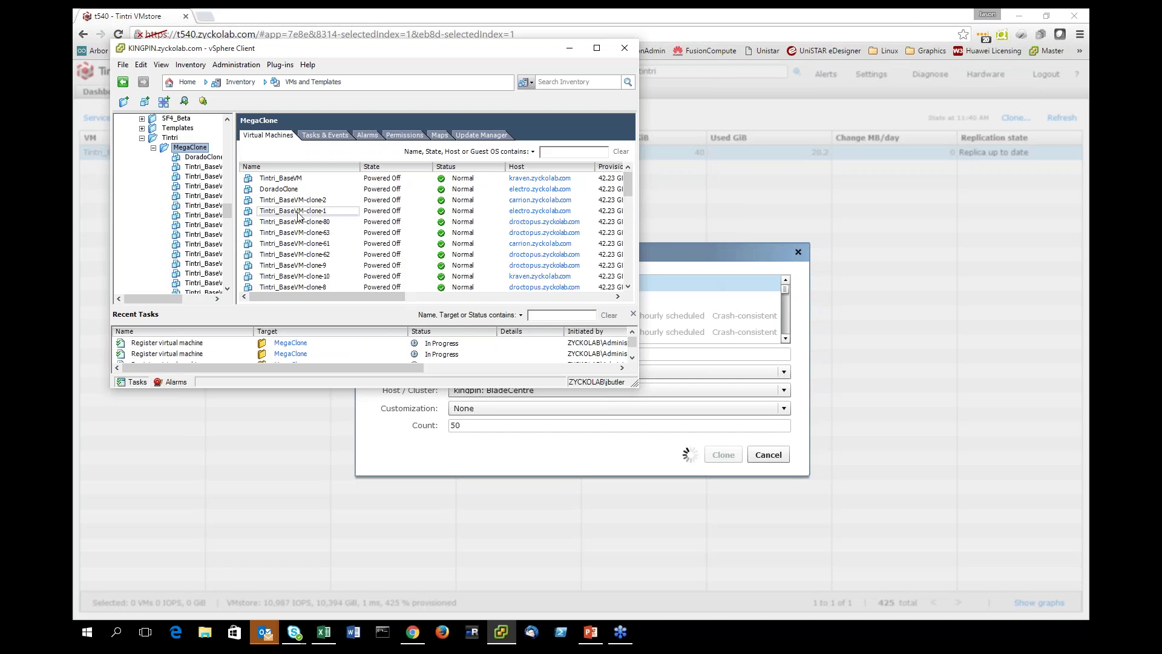
scroll(309, 216, down, 3)
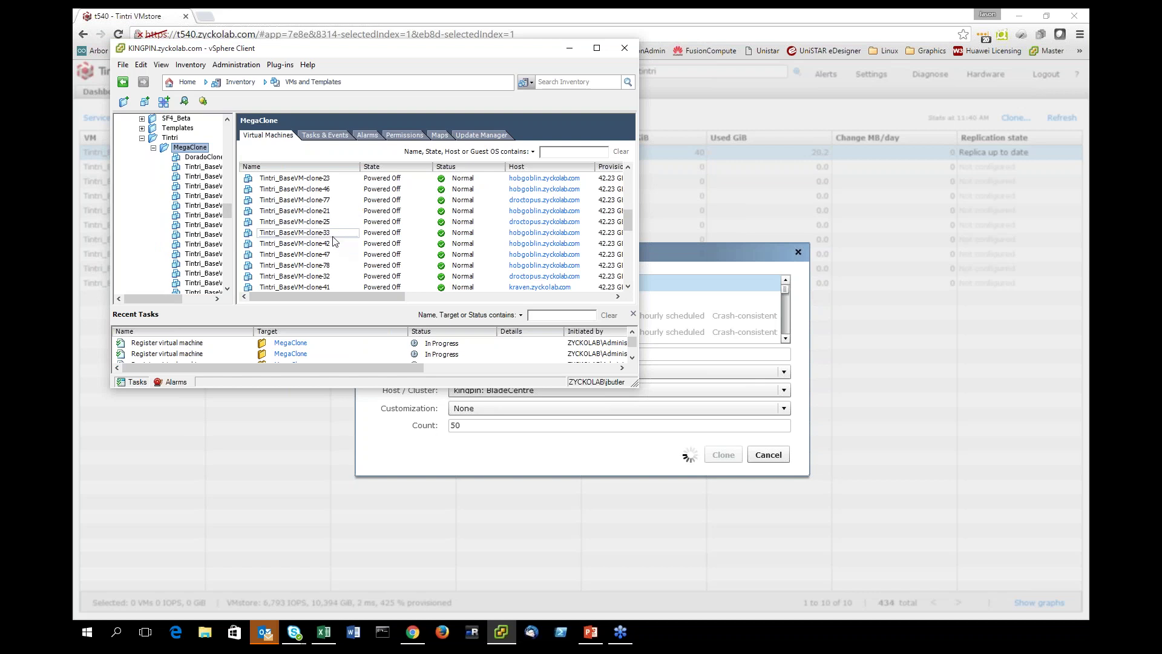
scroll(321, 239, up, 3)
scroll(322, 239, down, 15)
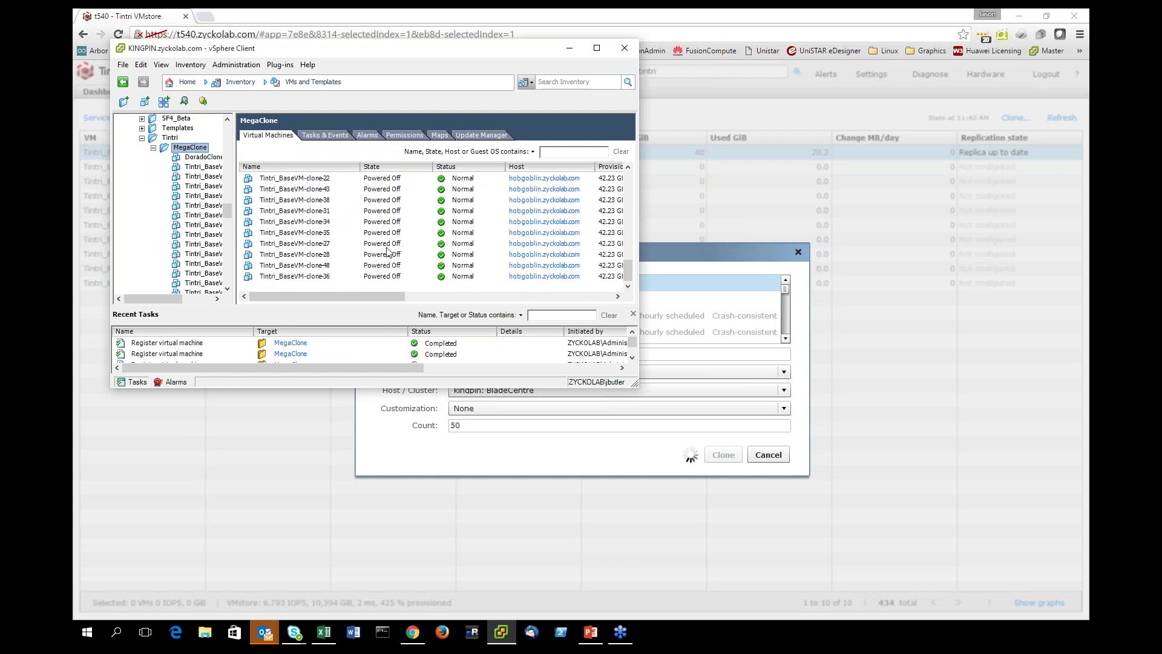
scroll(387, 252, up, 5)
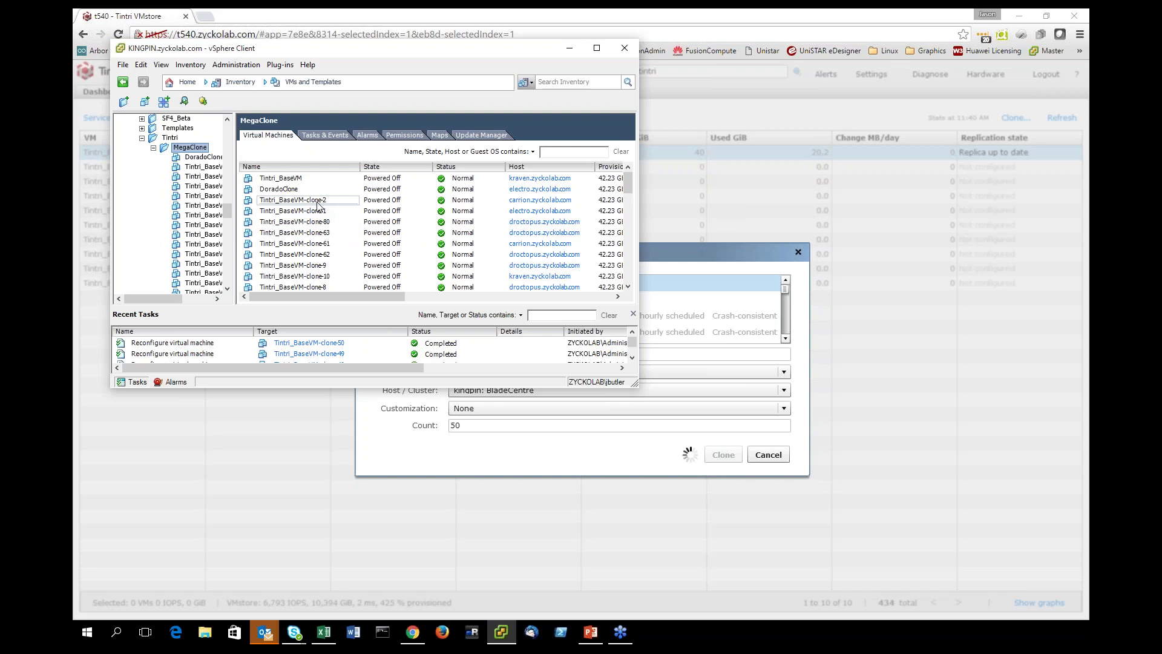
Move the vSphere Client window aside, view the Tintri VMstore dashboard, and return to the VM search
drag(320, 48, 479, 93)
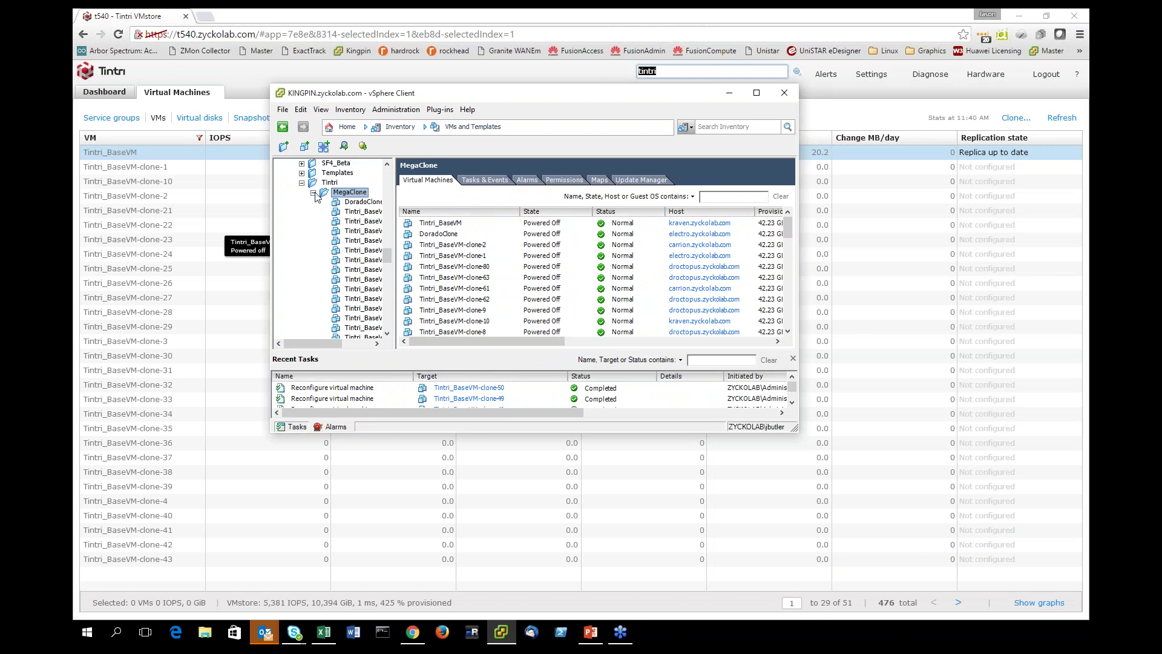
click(127, 91)
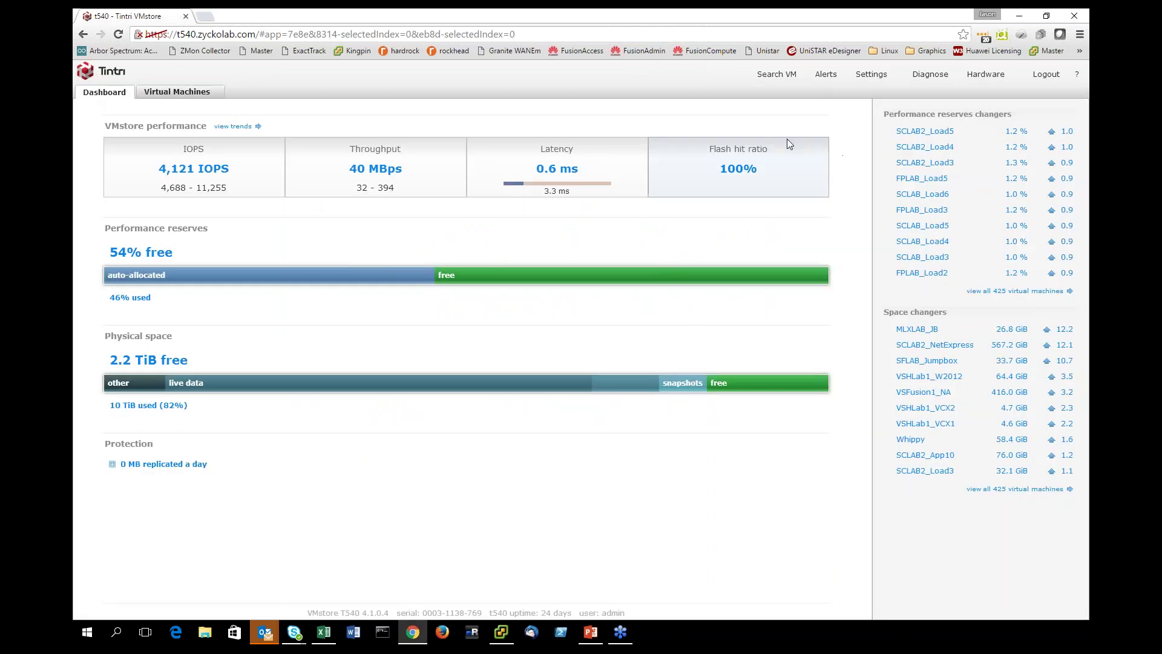
click(776, 74)
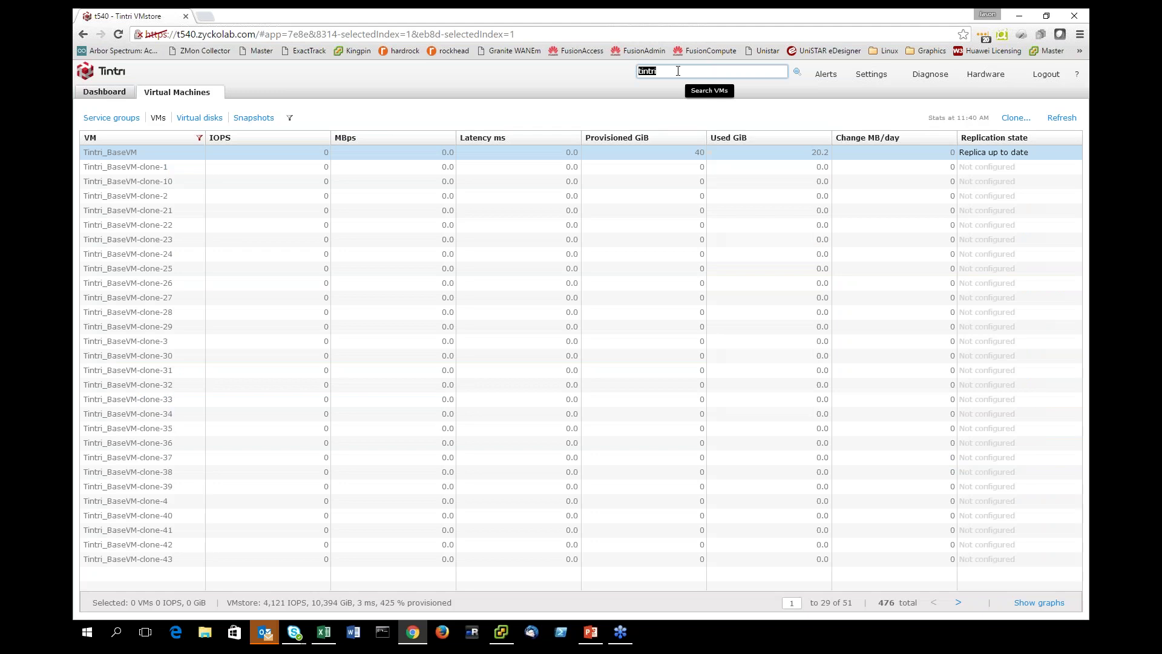
Search for the sync VM and set up a full VM restore of SyncVMdemo from the Thu Mar 03 9:53AM ManualSnapshot
text(sync)
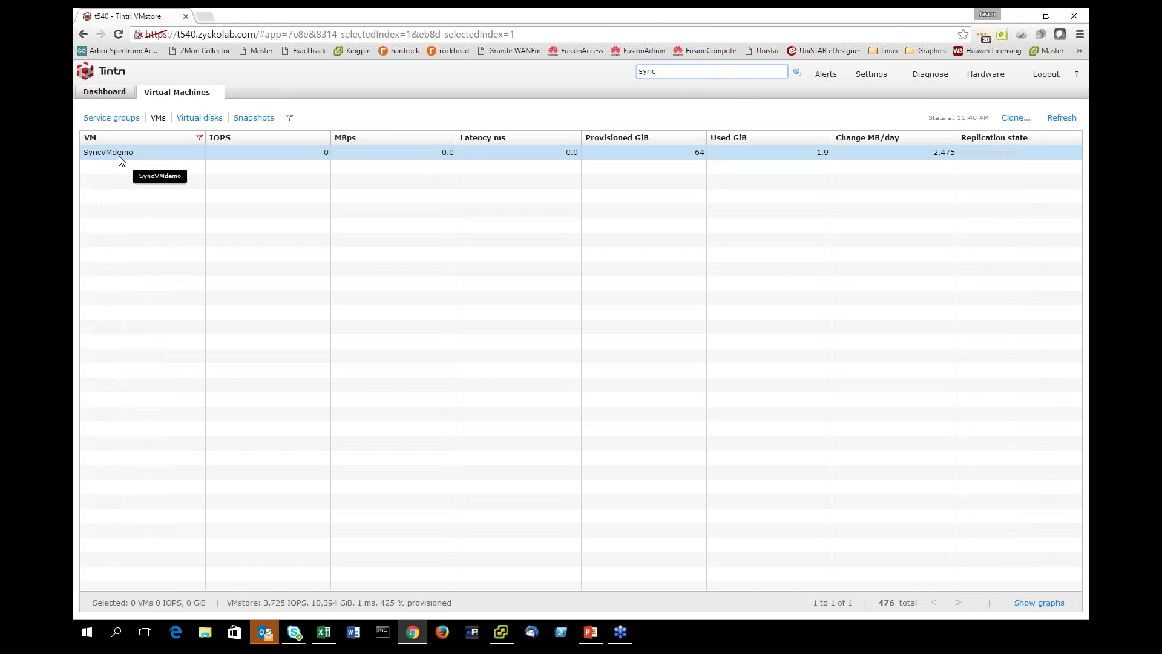
right_click(120, 160)
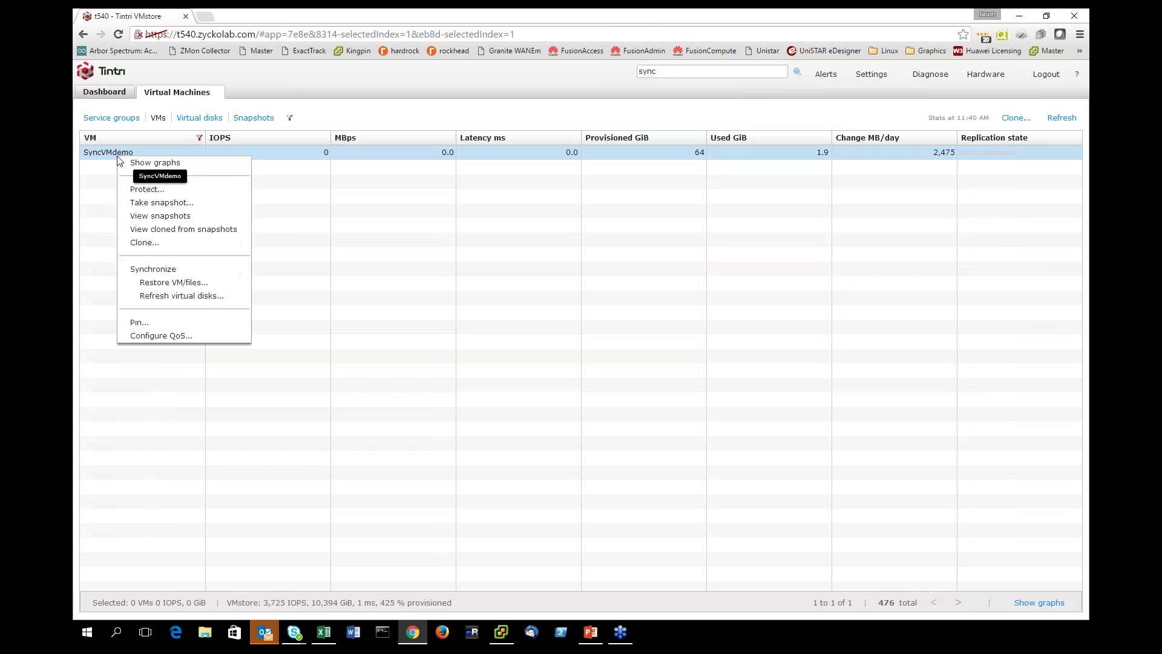
click(207, 282)
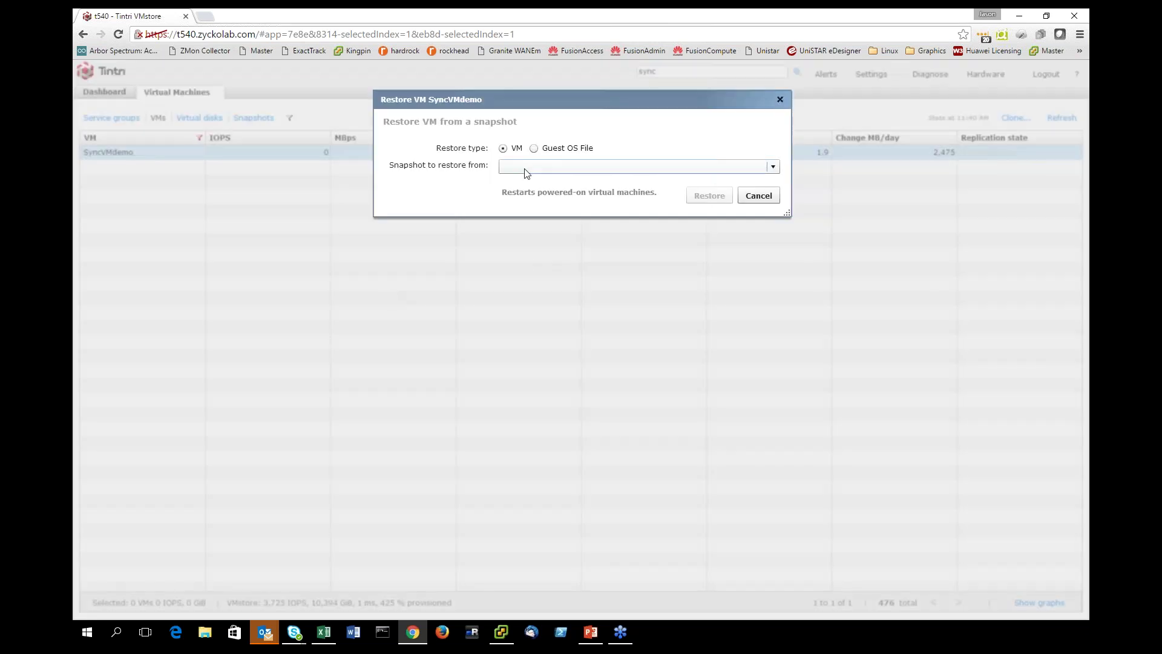
click(525, 172)
click(663, 180)
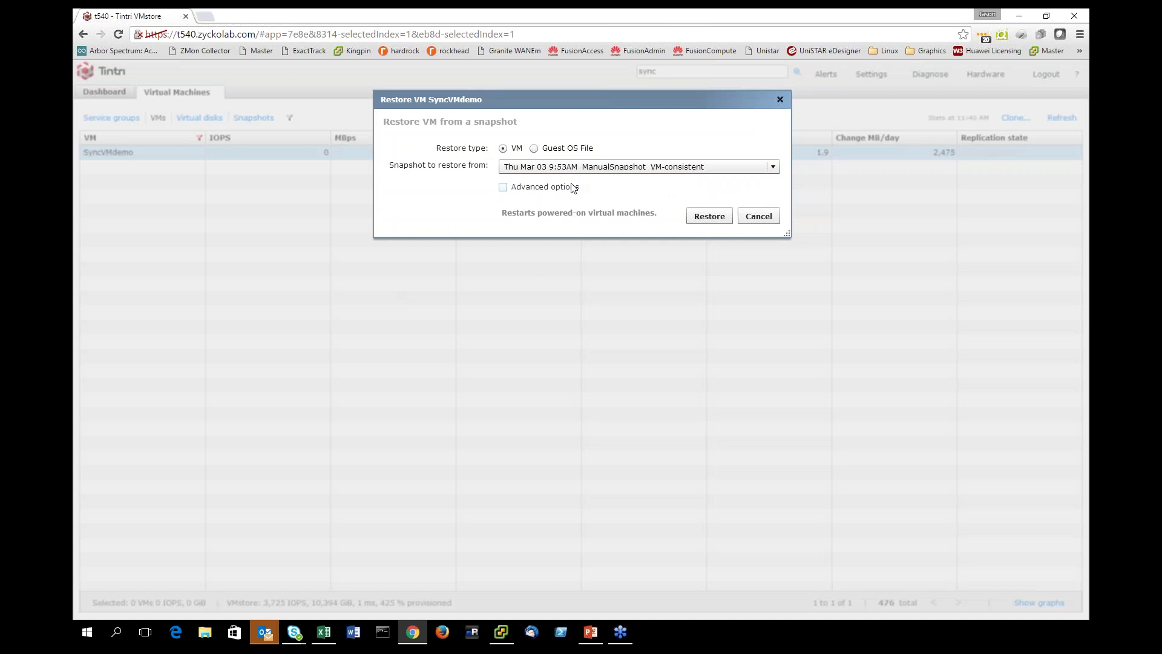
Switch to the vSphere Client and open the console of SyncVMdemo in the SyncVM folder
click(501, 632)
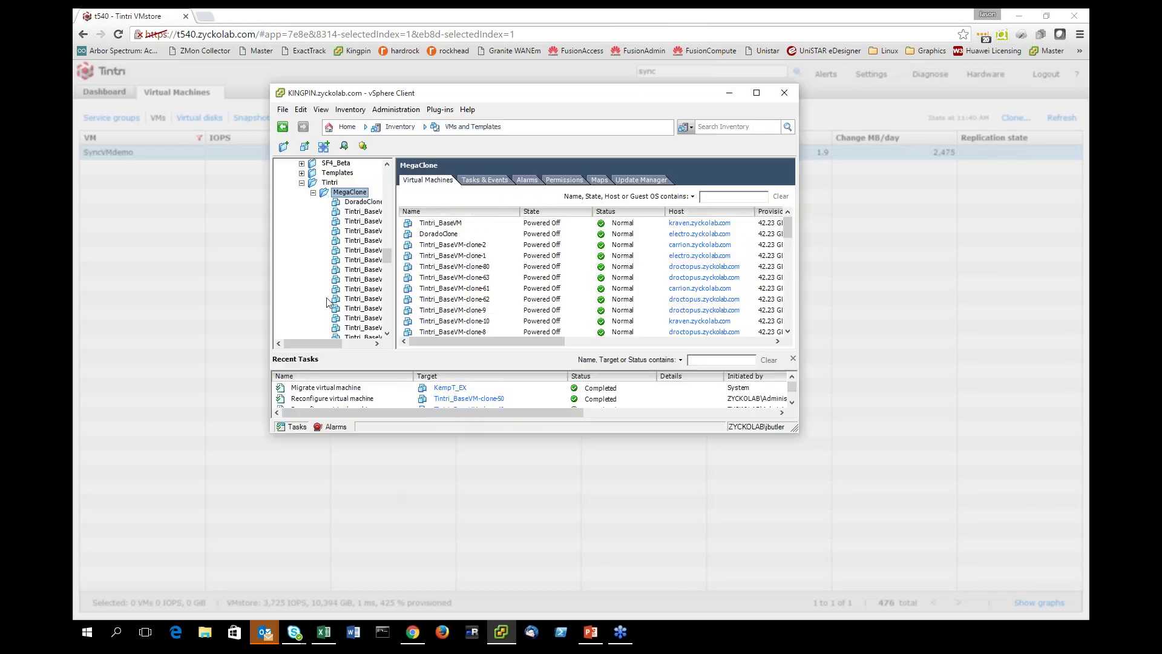
drag(386, 249, 386, 301)
right_click(360, 308)
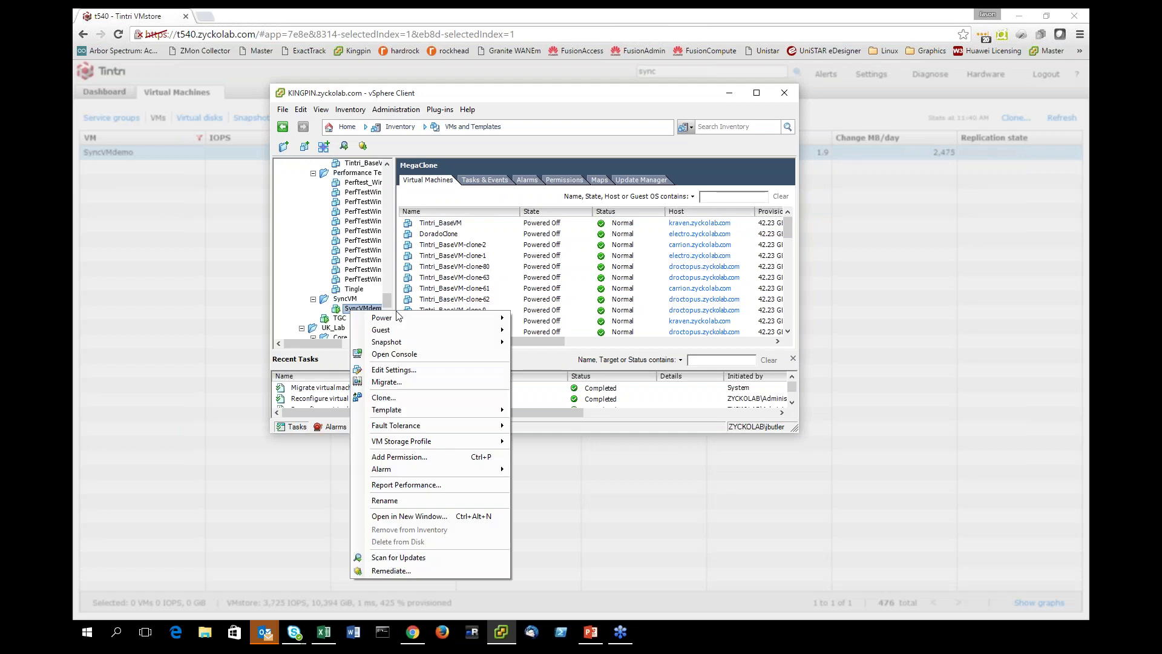
click(389, 355)
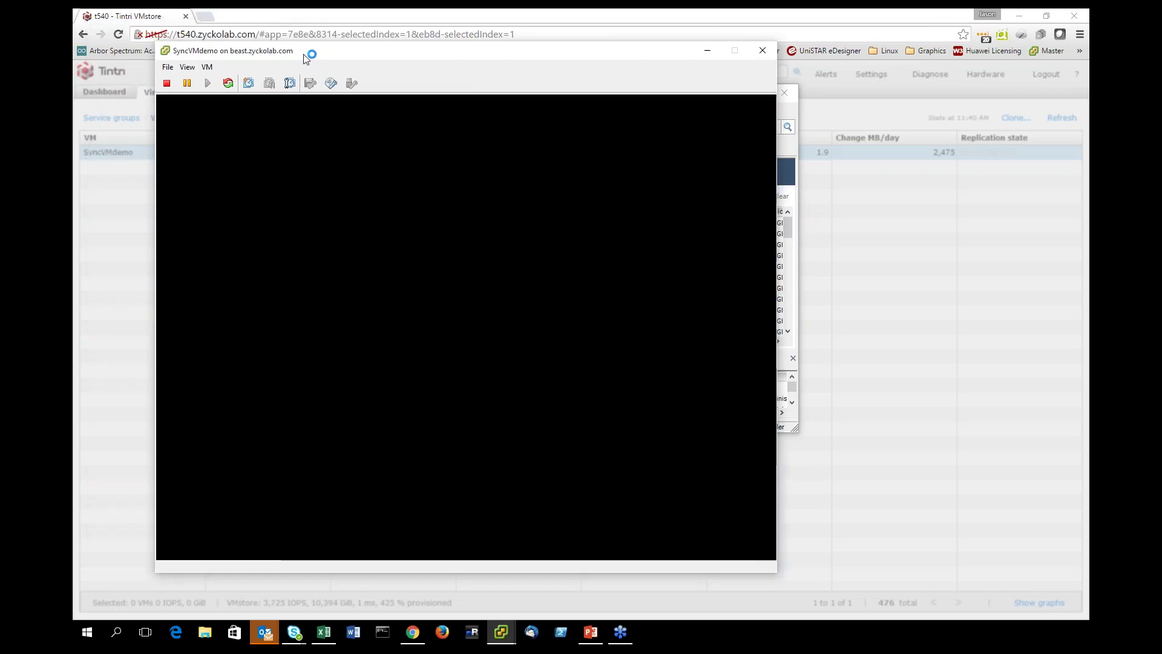
click(459, 194)
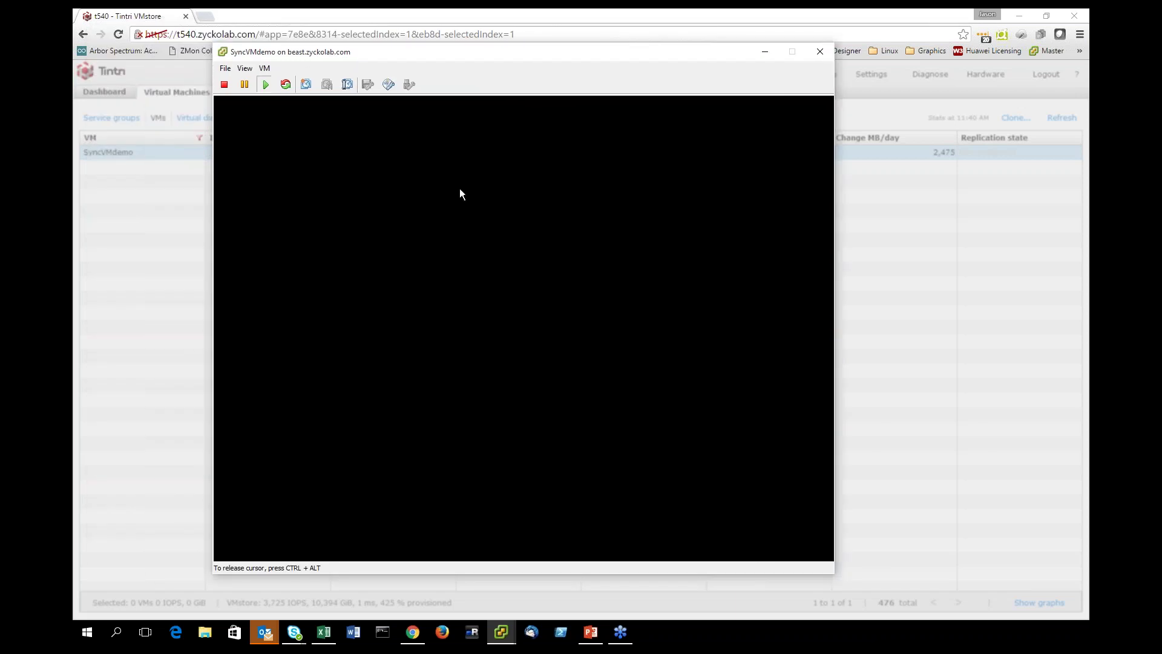
Delete the Ultra Important Data text file from the C: drive's Data folder inside the SyncVMdemo guest
click(327, 548)
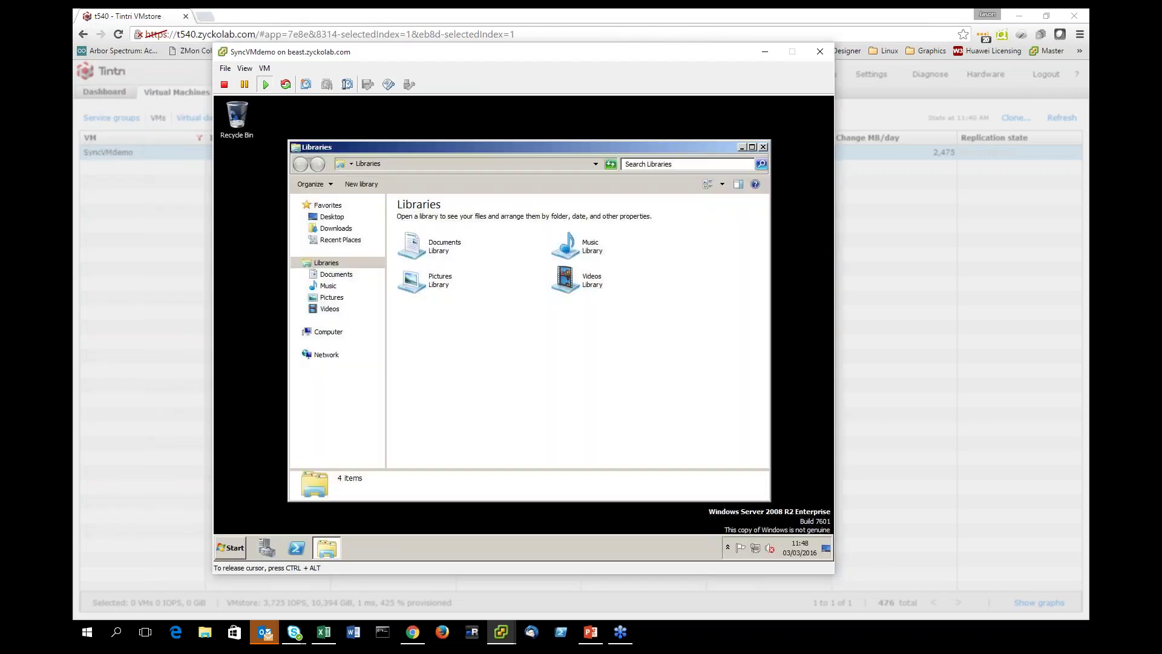
click(328, 331)
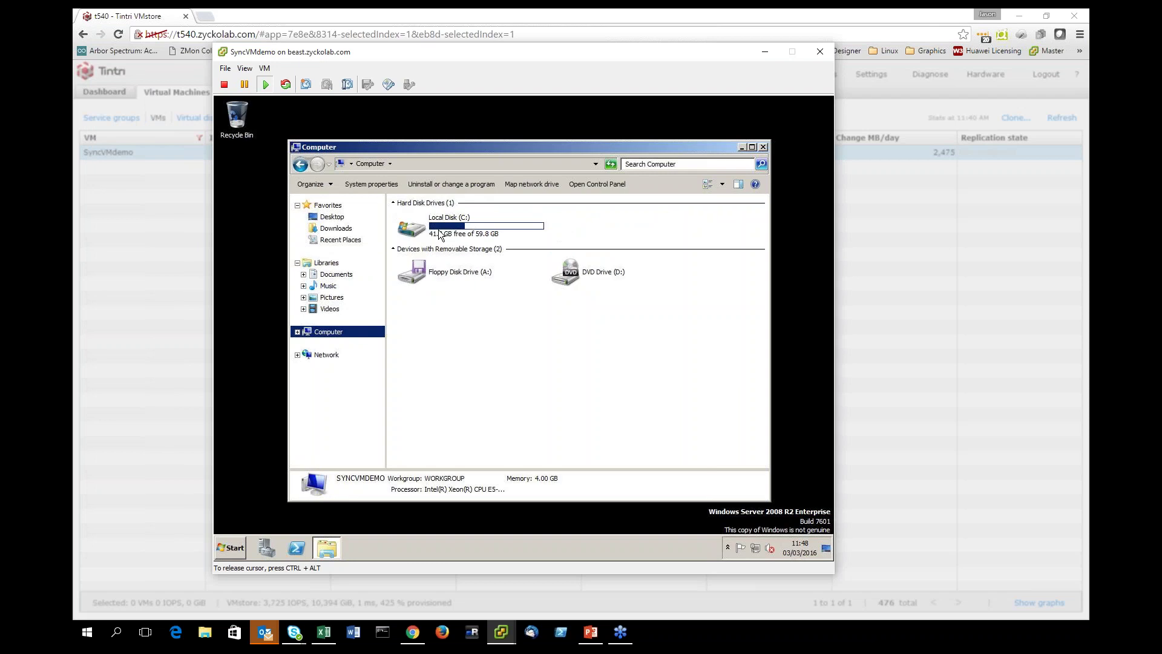
double_click(445, 224)
click(445, 218)
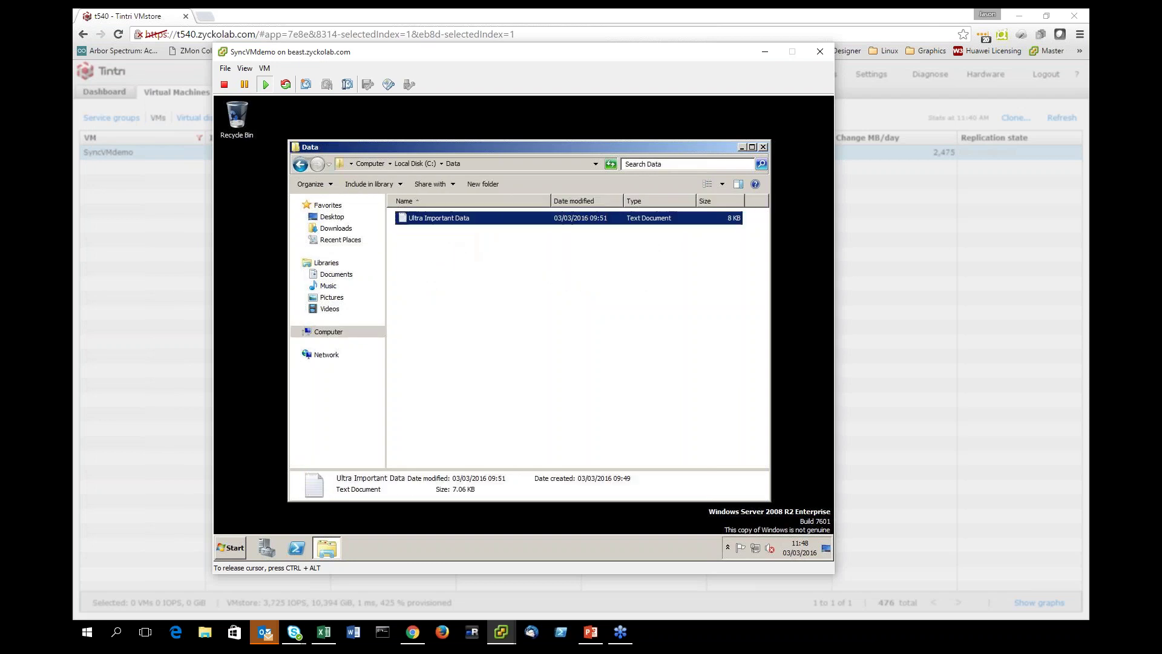
key(Delete)
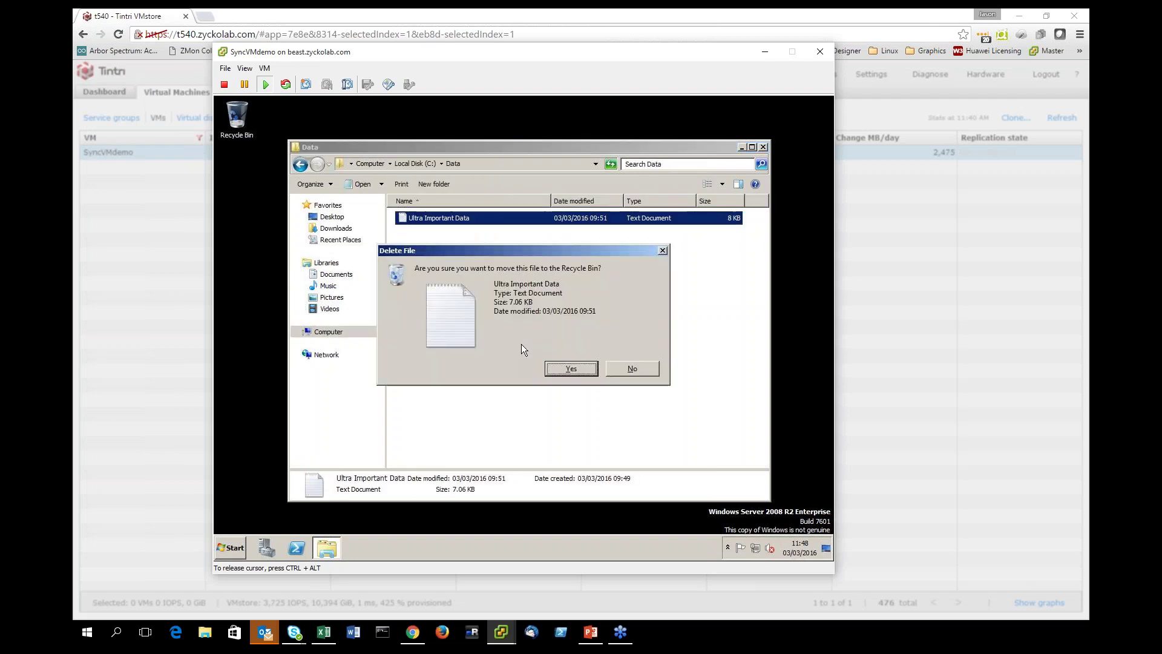
key(Return)
Empty the Recycle Bin in the SyncVMdemo guest so the deleted file is permanently removed
right_click(241, 116)
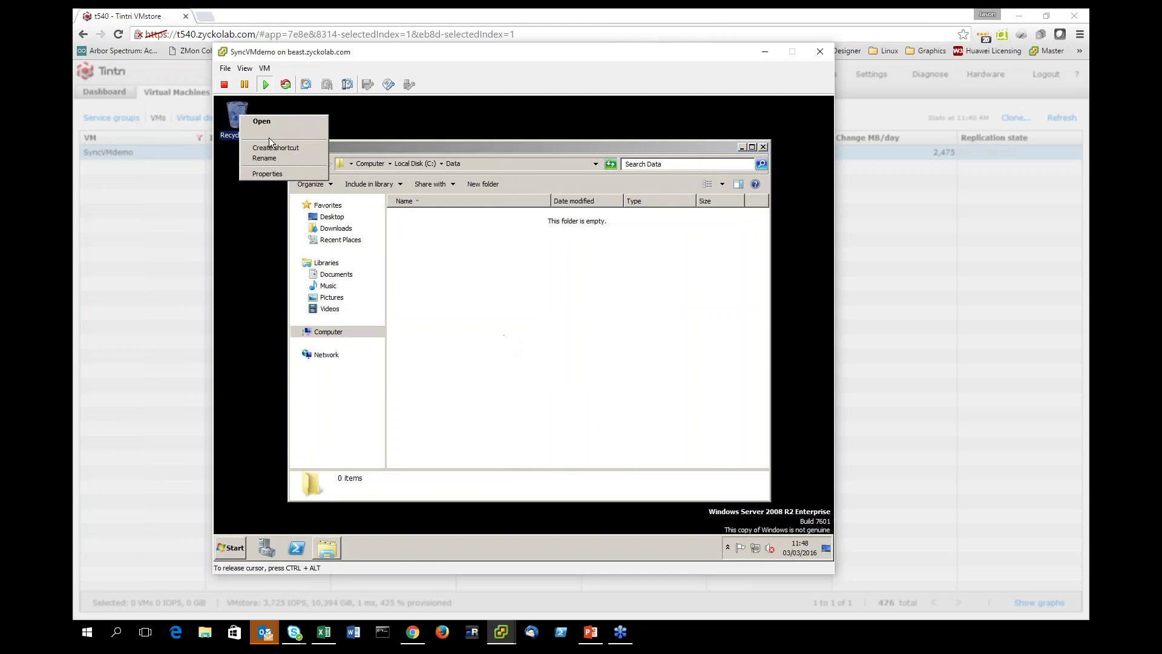
click(281, 133)
click(572, 365)
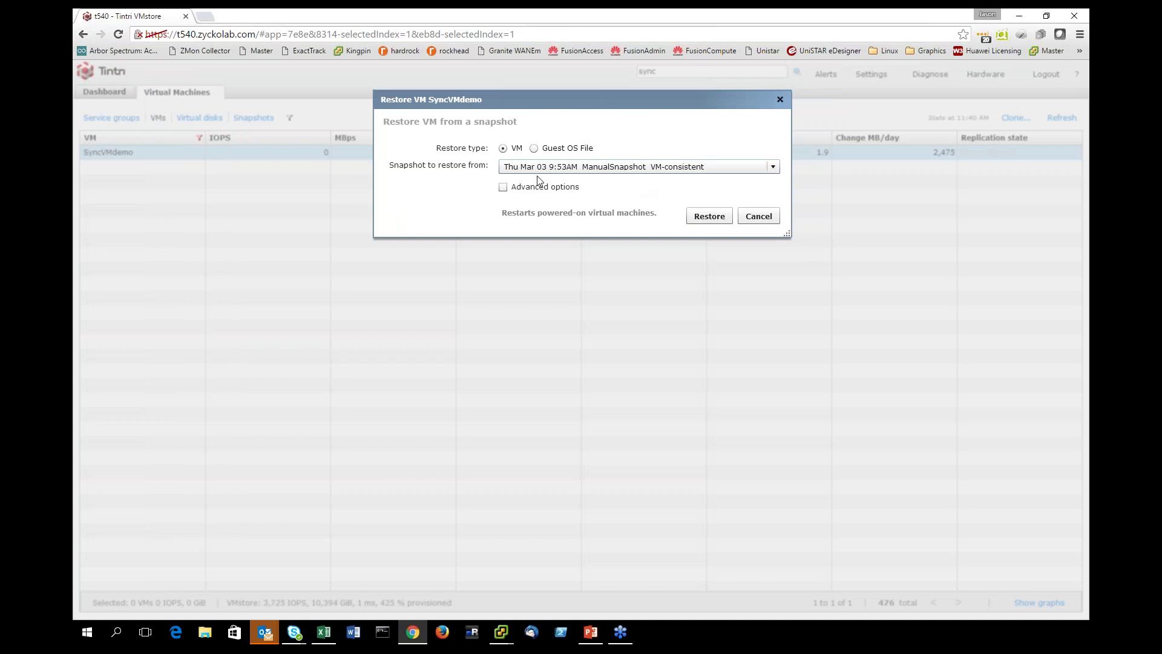
Start the SyncVMdemo restore from the selected snapshot and move the restore dialog clear of the VM list
click(709, 218)
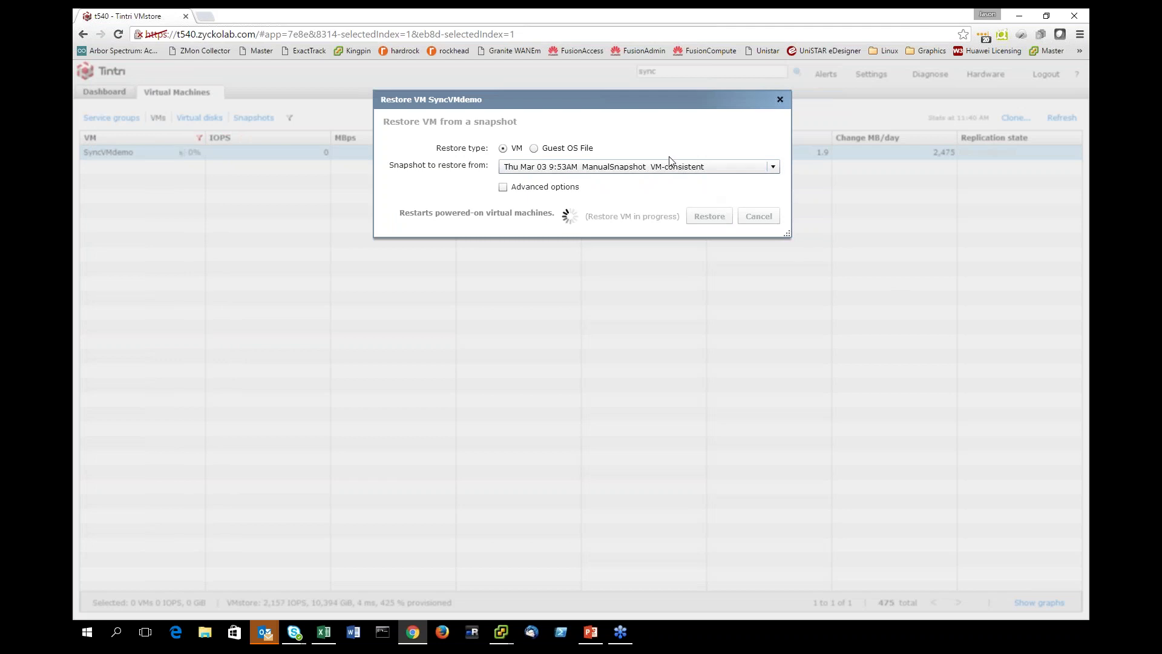
drag(580, 113, 590, 217)
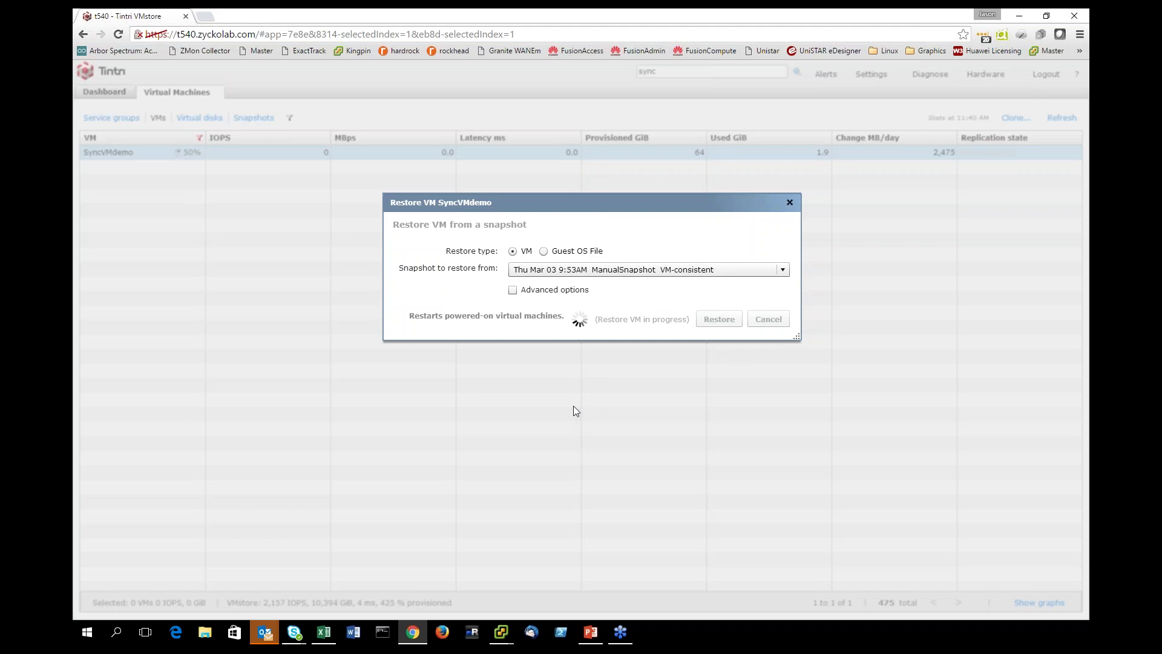
drag(486, 208, 486, 282)
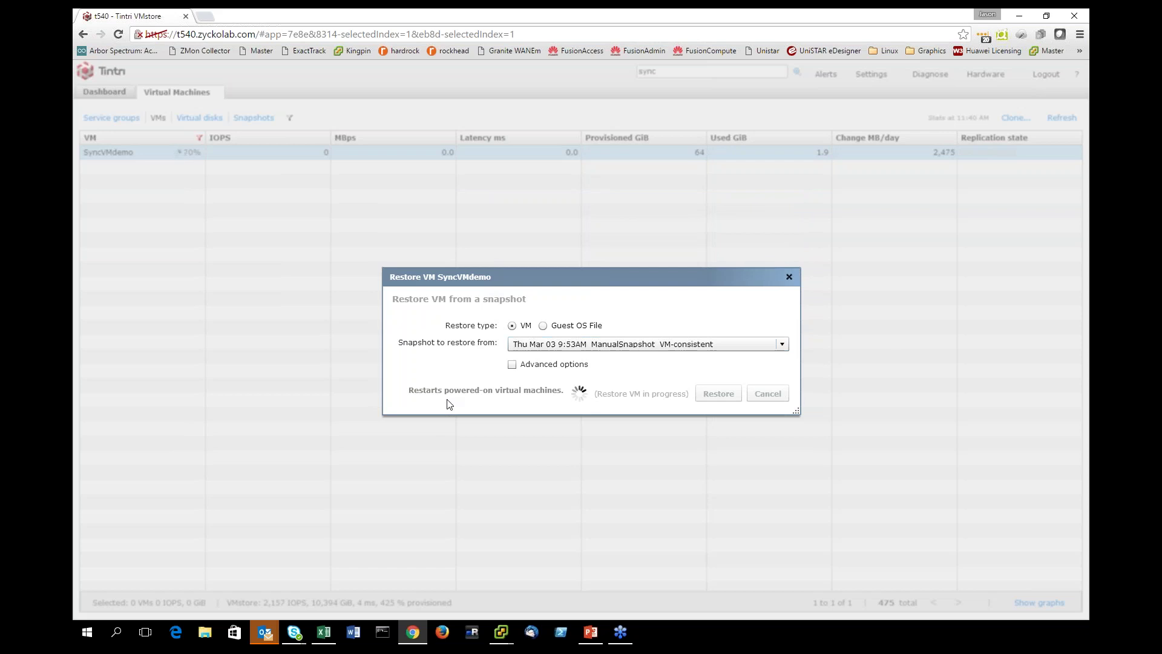
Bring up the SyncVMdemo console and choose Start Windows Normally in Windows Error Recovery
mouse_move(501, 632)
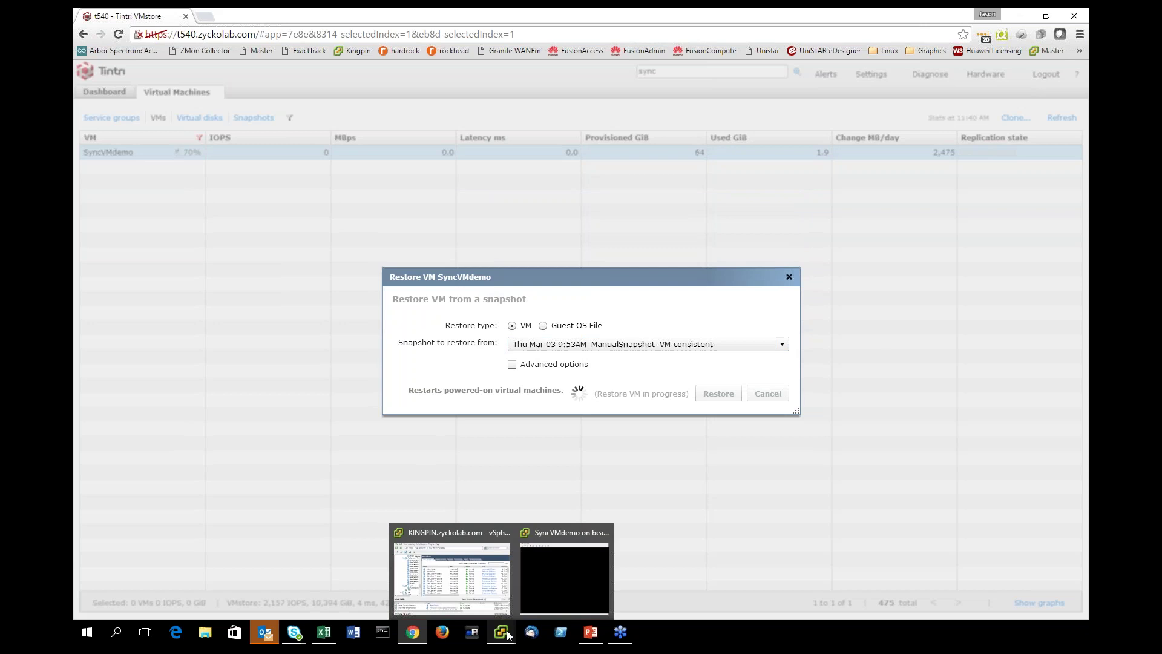
click(552, 601)
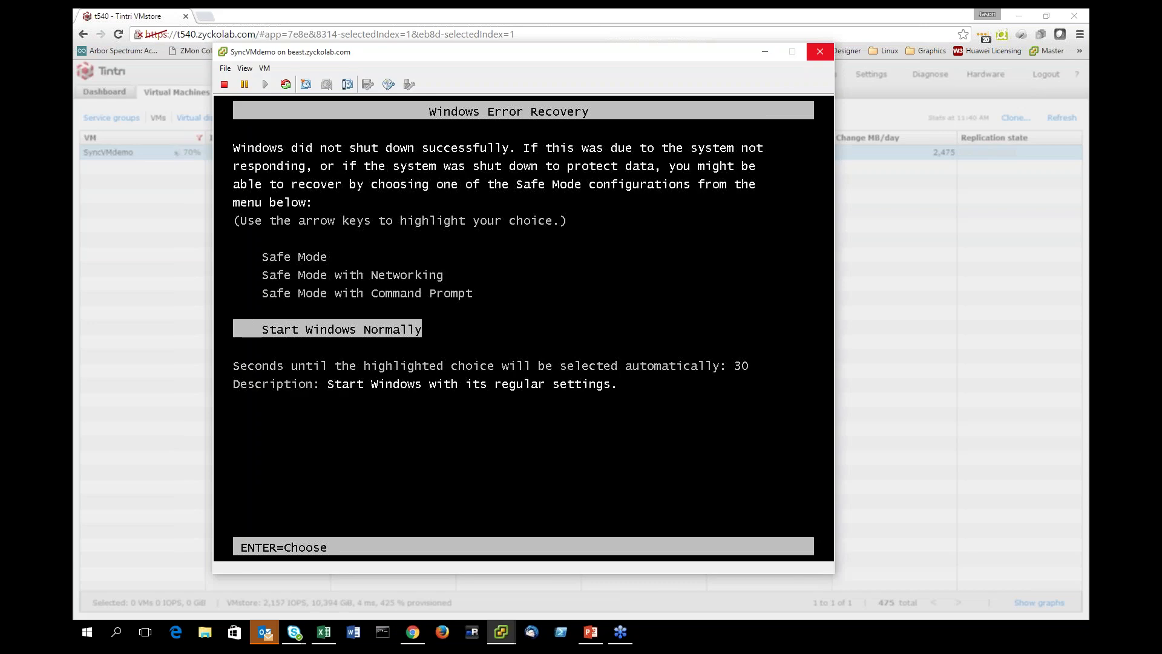
click(624, 310)
key(Return)
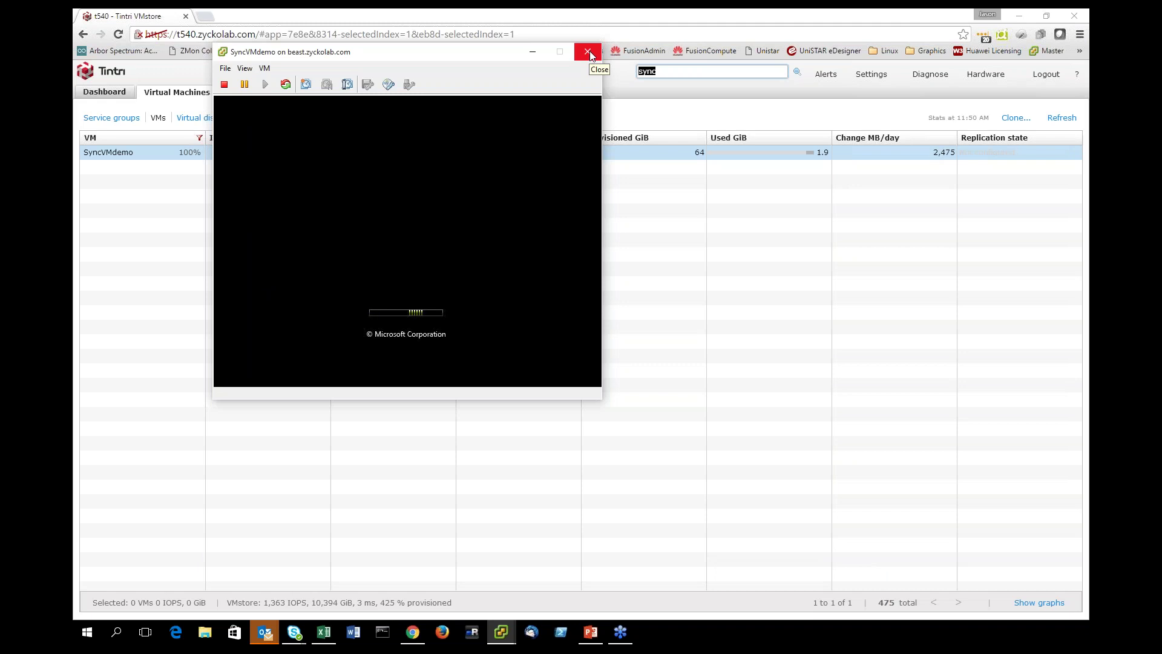
Close the SyncVMdemo console and view the VMstore dashboard's performance and latency figures
click(589, 54)
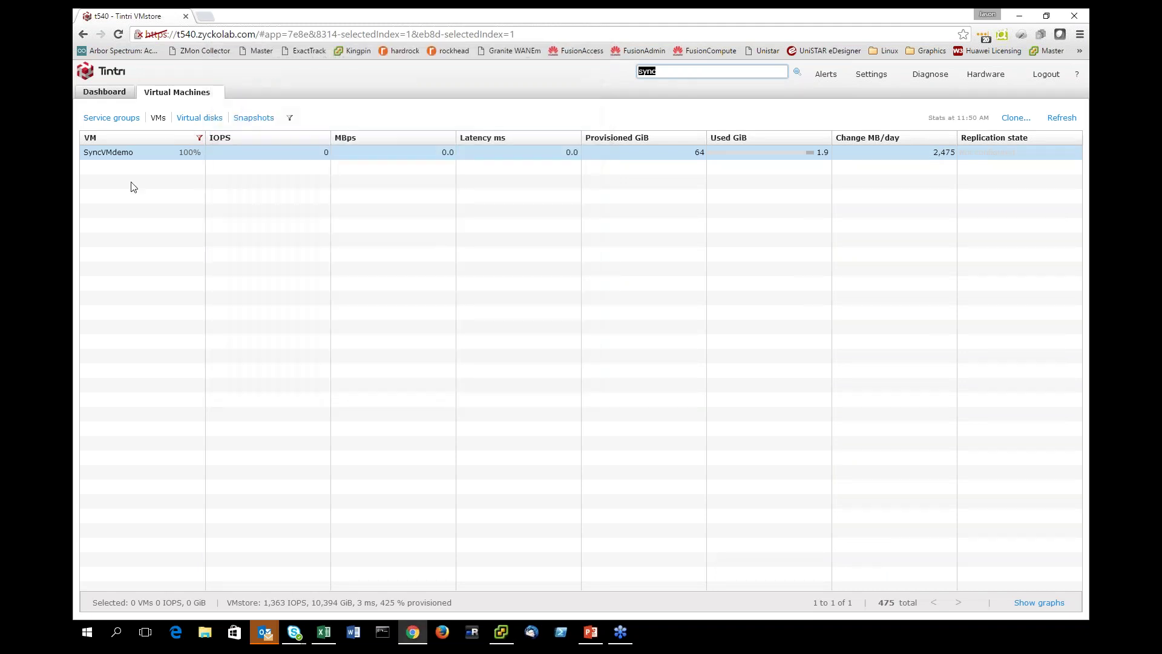
click(120, 97)
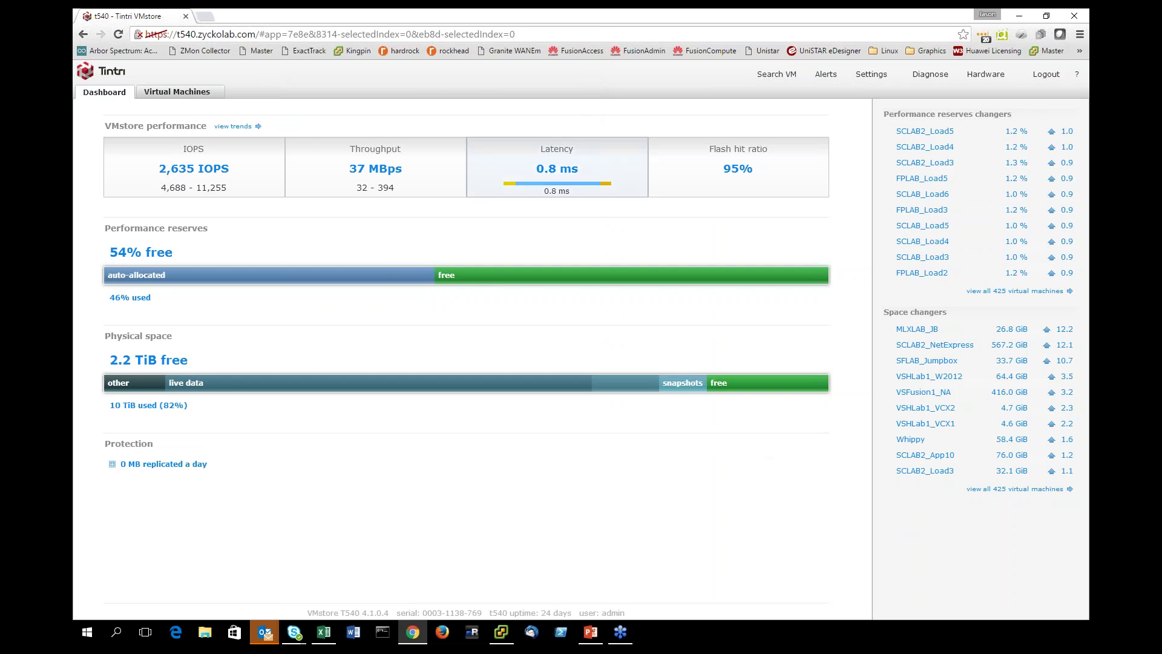
mouse_move(578, 189)
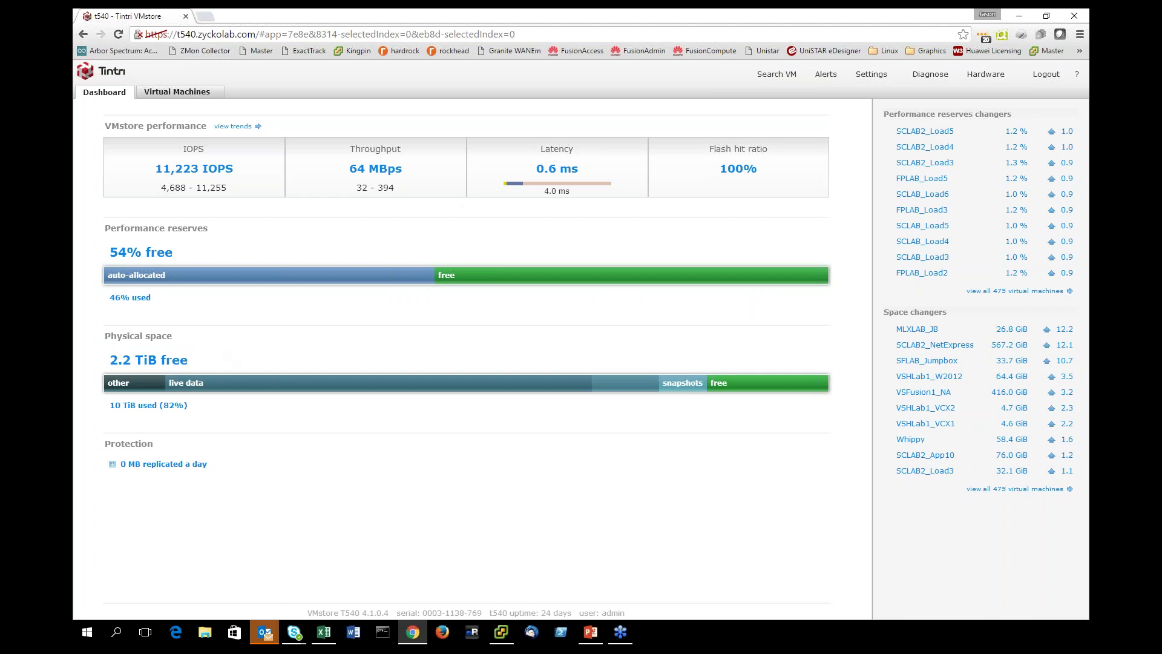
Return to the vSphere Client and reopen the console of the restored SyncVMdemo
click(501, 632)
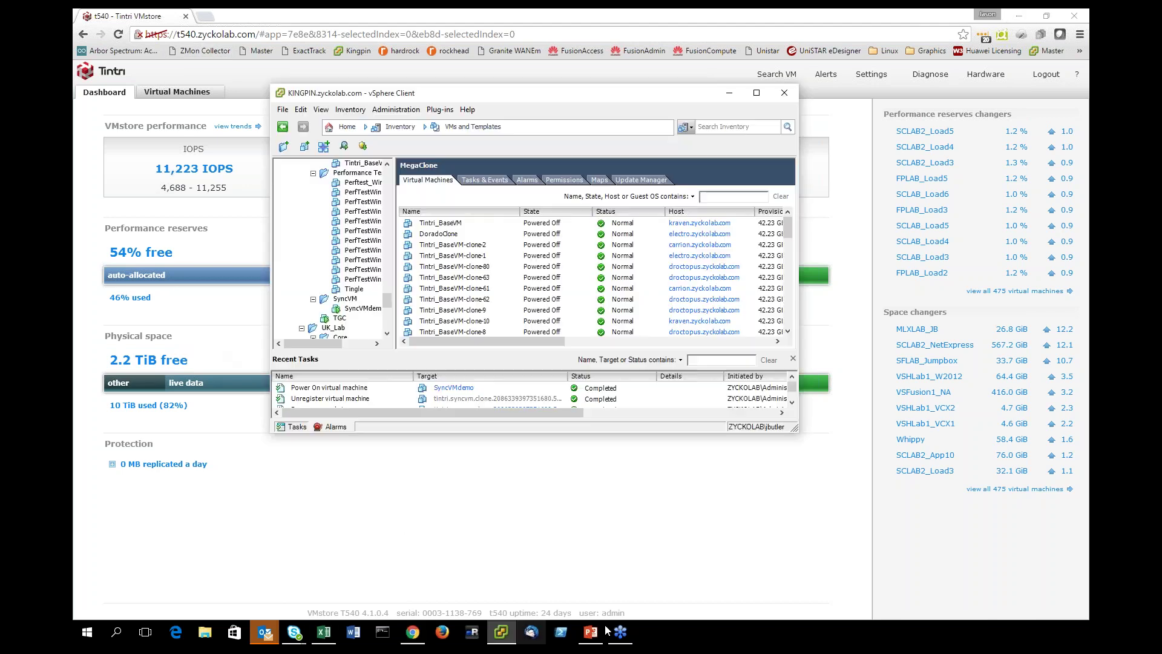
right_click(362, 311)
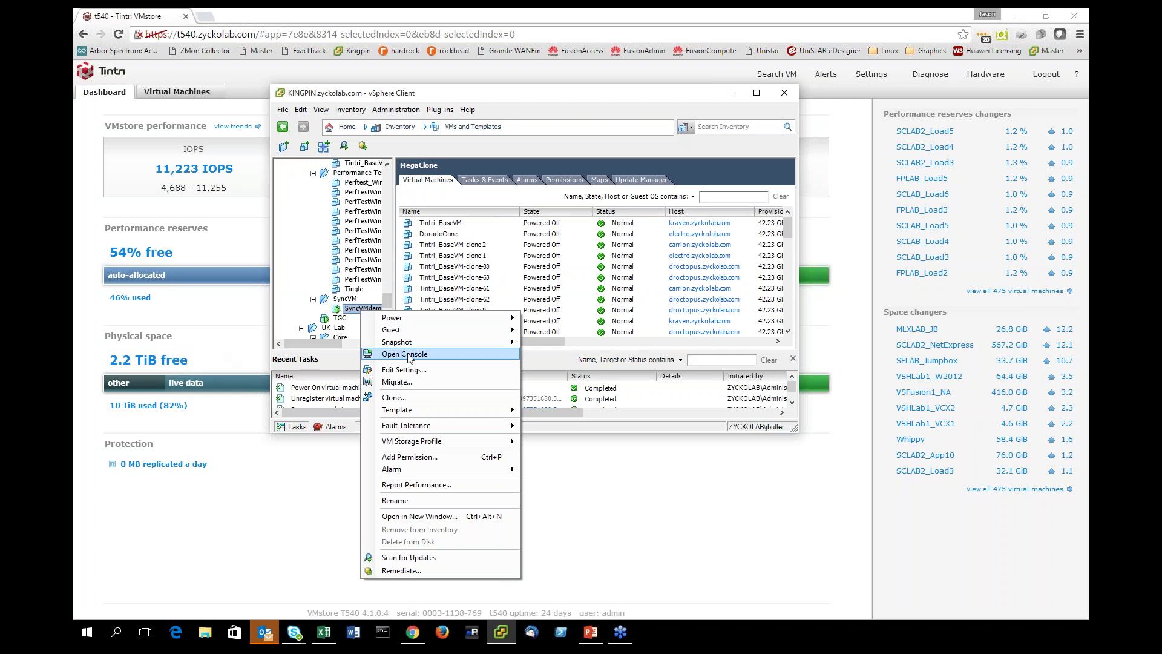
click(404, 354)
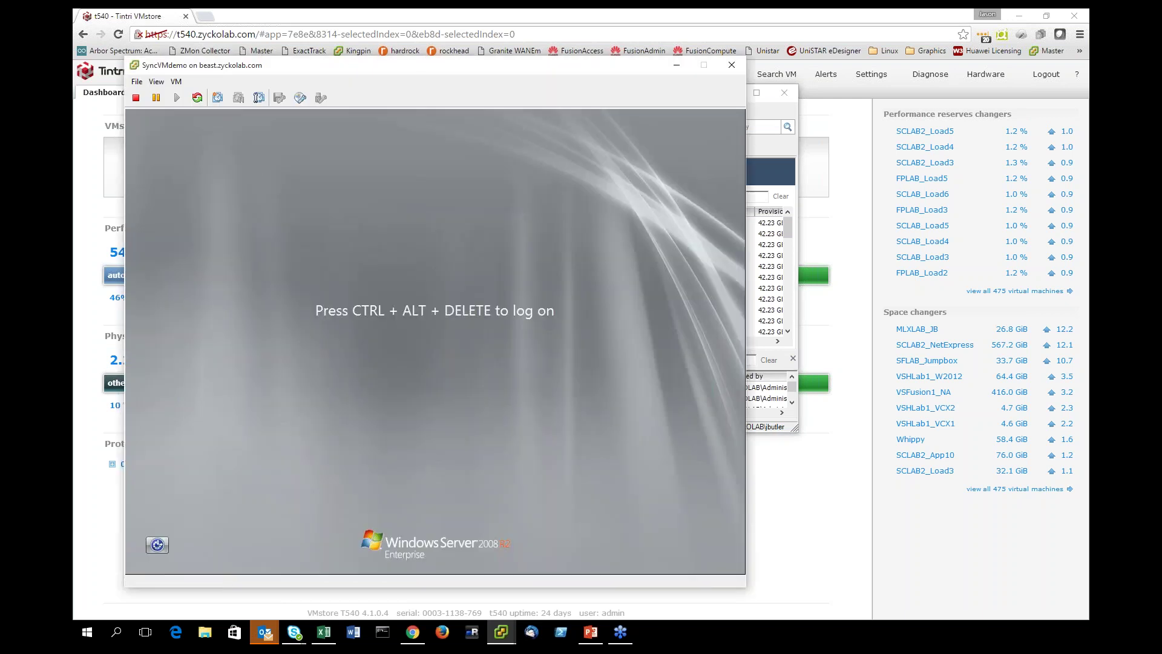
Log on to the restored guest as Administrator with the account password and cancel the Windows Activation prompt
click(176, 82)
mouse_move(205, 107)
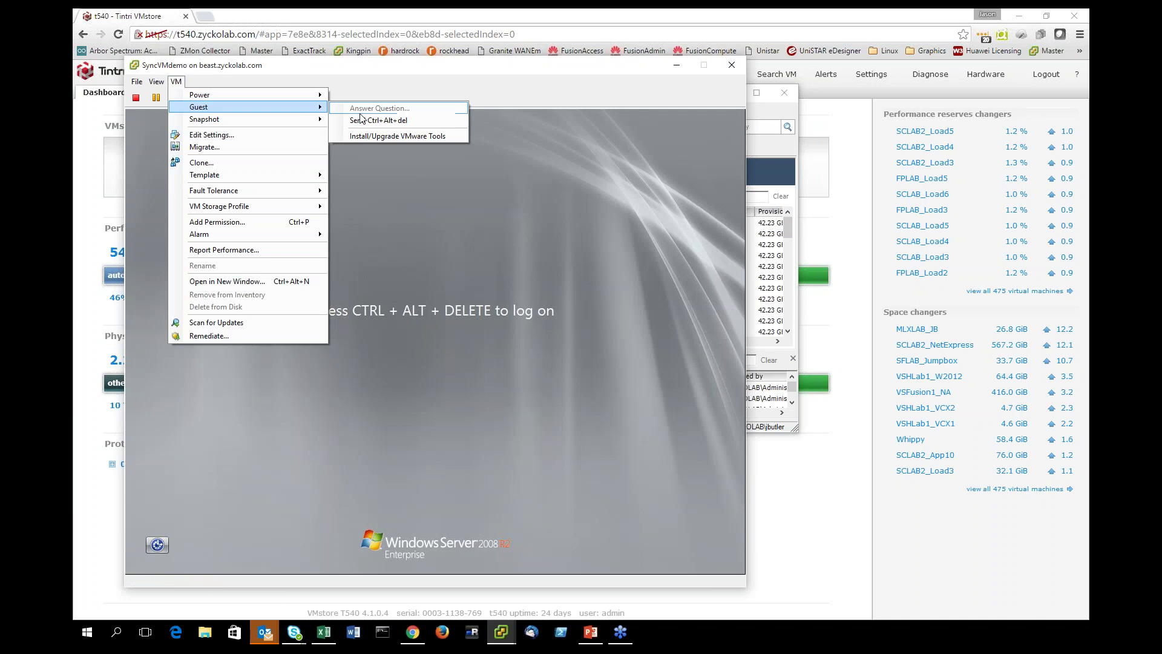
click(375, 120)
click(430, 406)
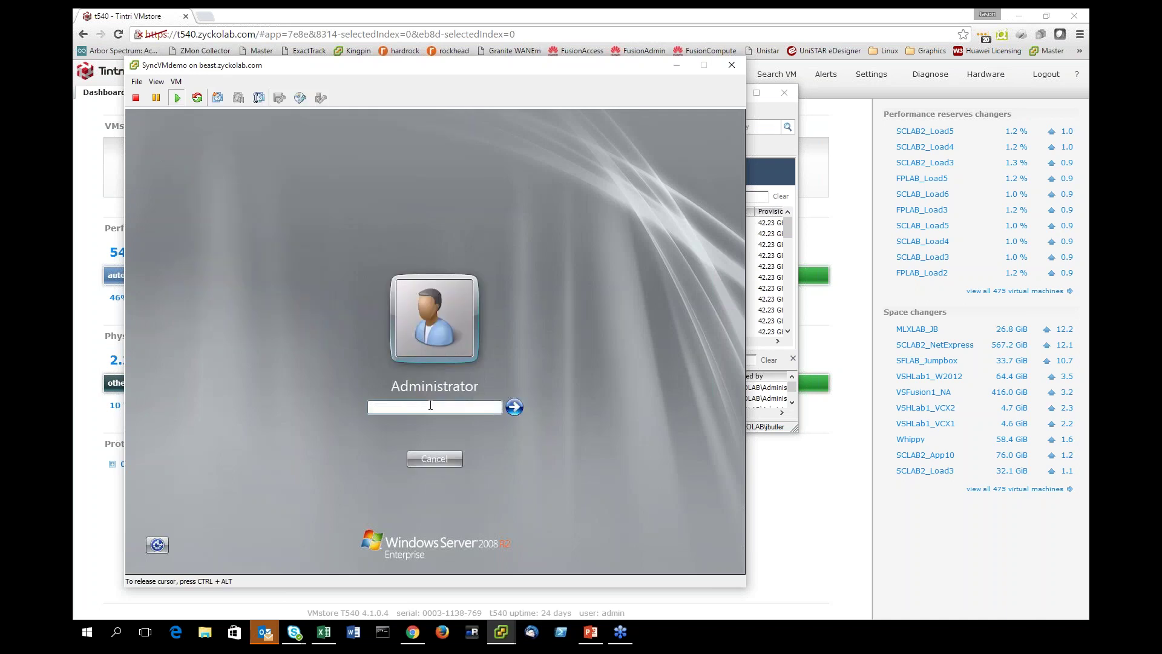
key(Return)
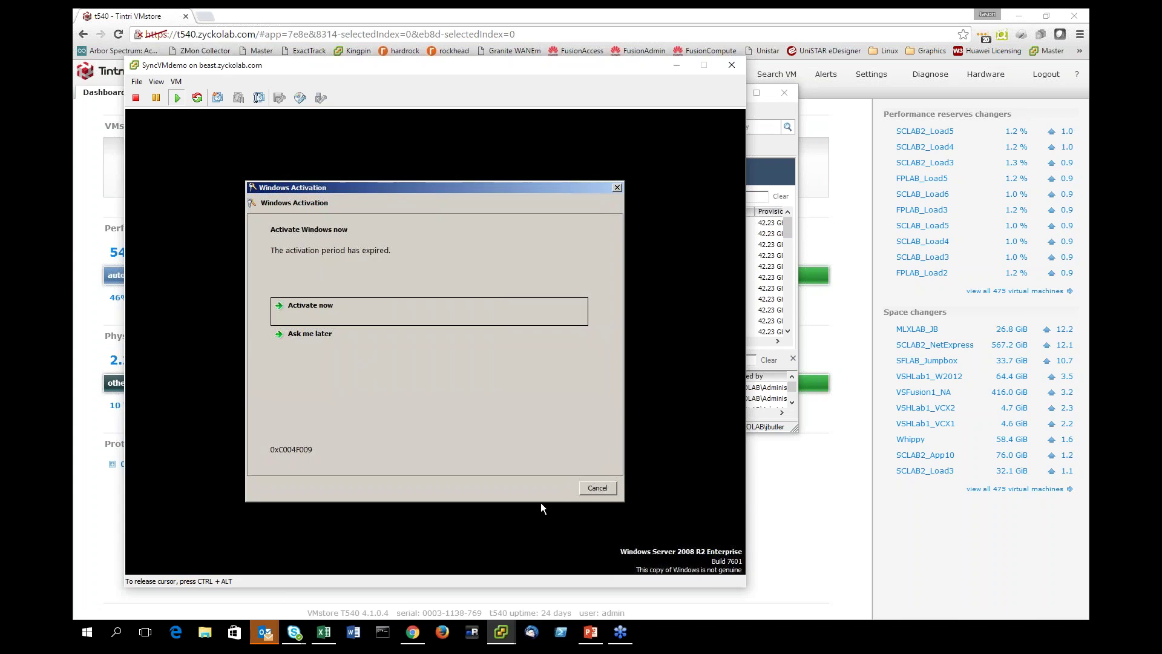
click(595, 486)
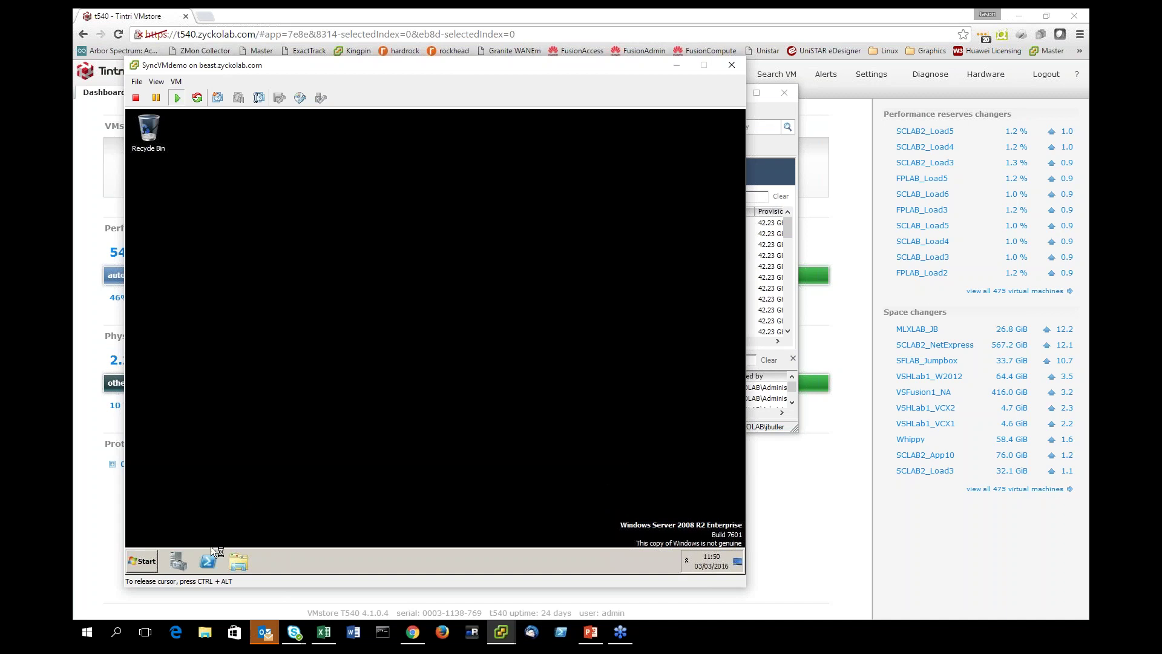
Open the C: drive's Data folder in the restored guest and delete the recovered Ultra Important Data file
click(238, 562)
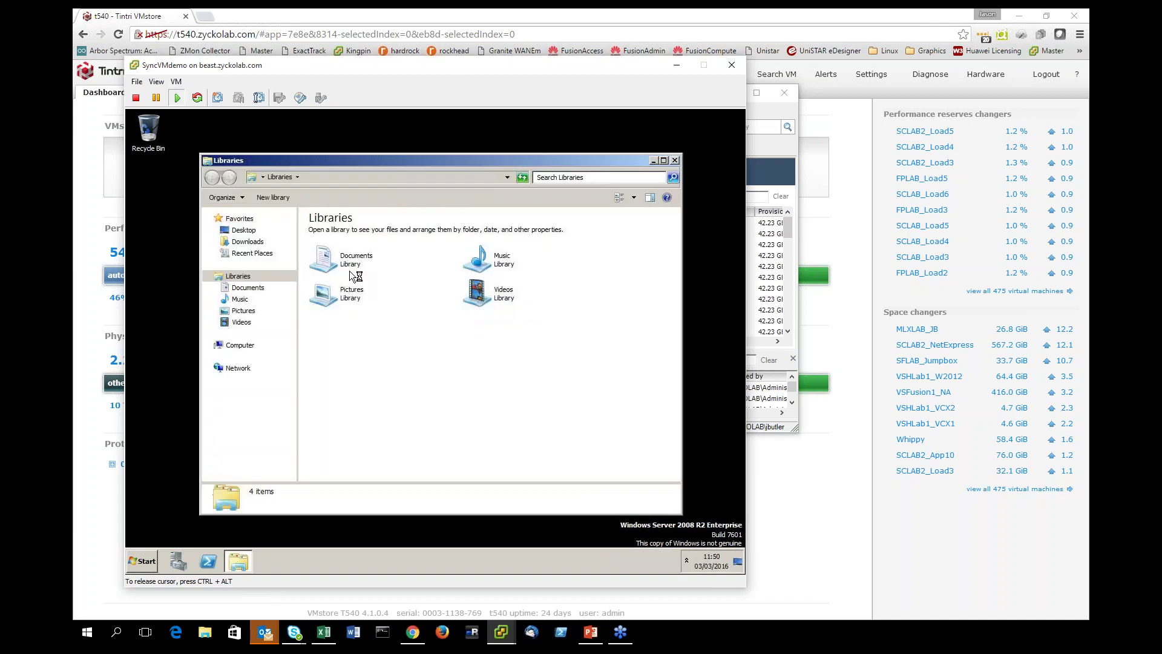
click(240, 345)
double_click(349, 245)
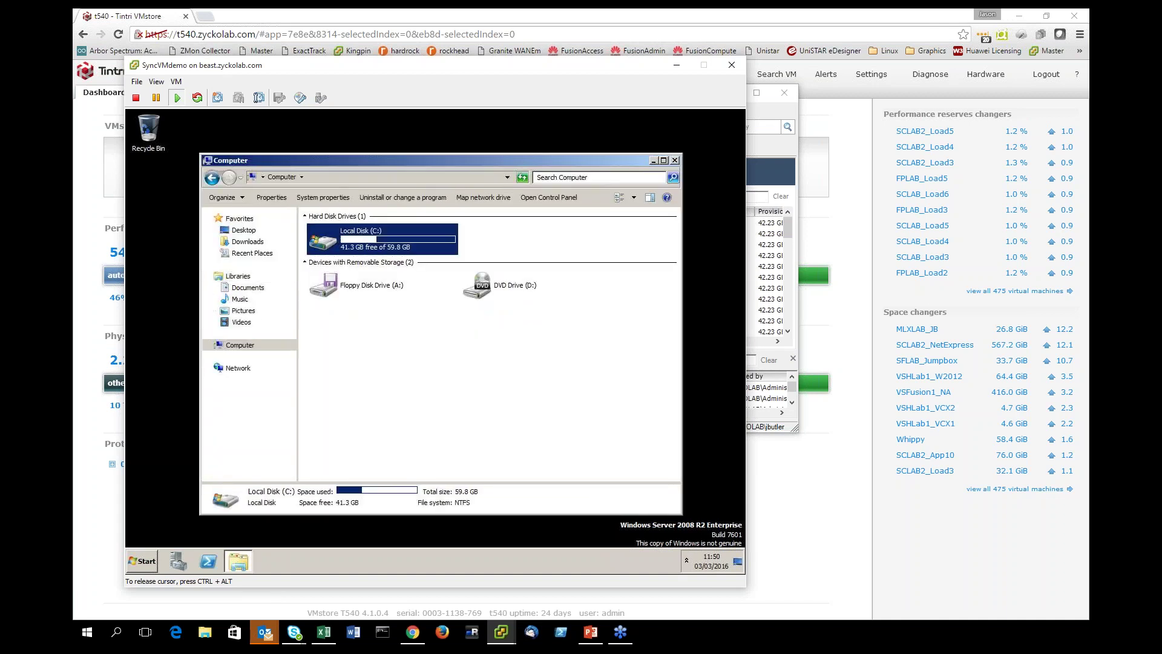
click(482, 415)
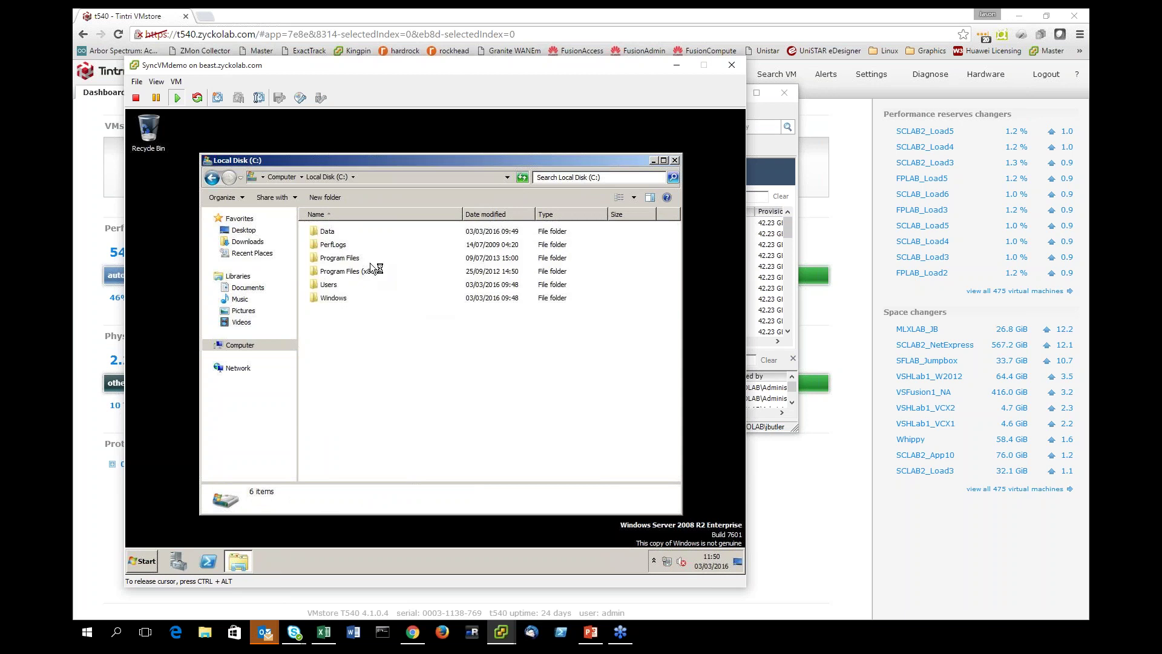
double_click(325, 230)
click(376, 231)
key(Delete)
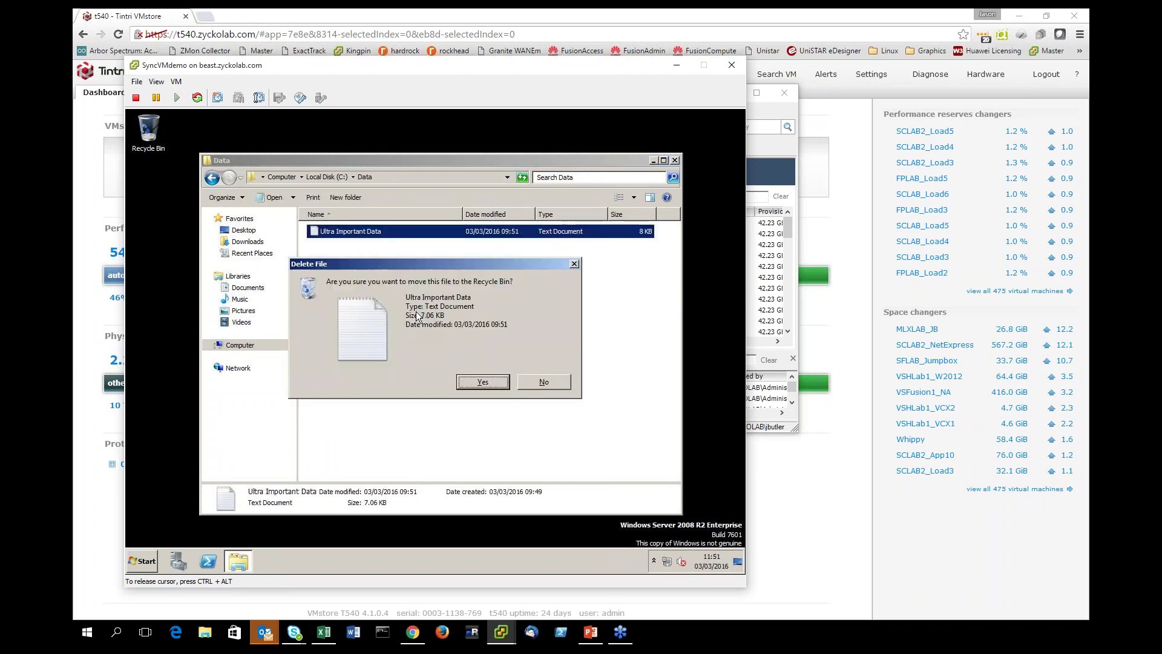
click(478, 383)
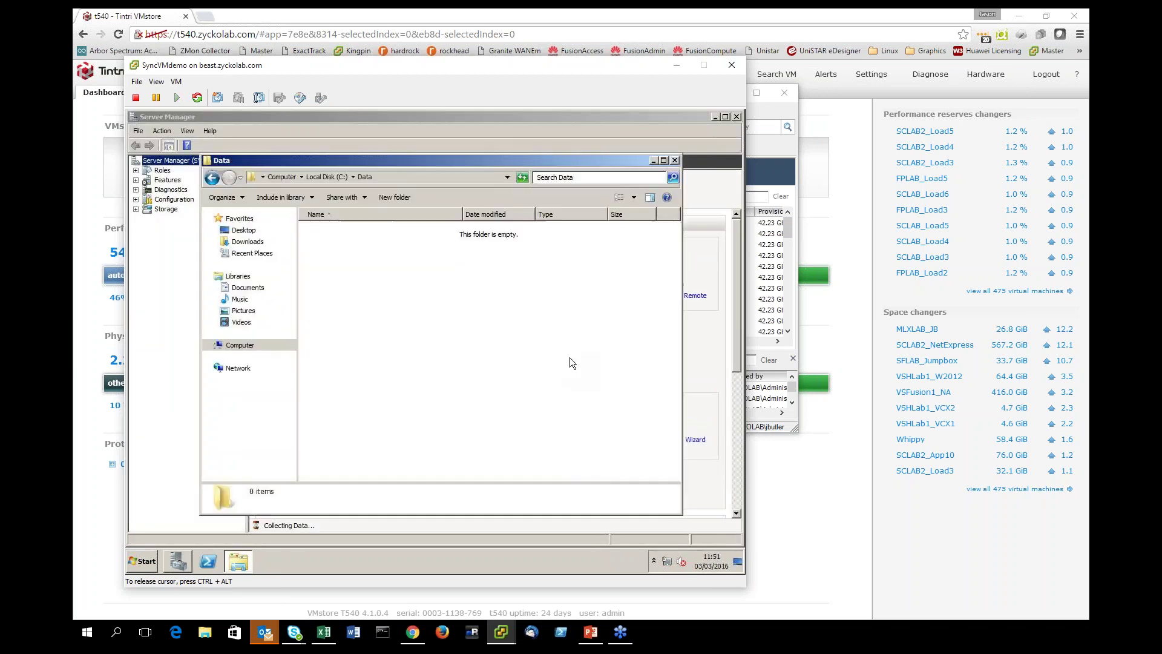
Close the Data folder and Server Manager windows in the SyncVMdemo guest and return to the Tintri VMstore web console
click(675, 160)
click(737, 116)
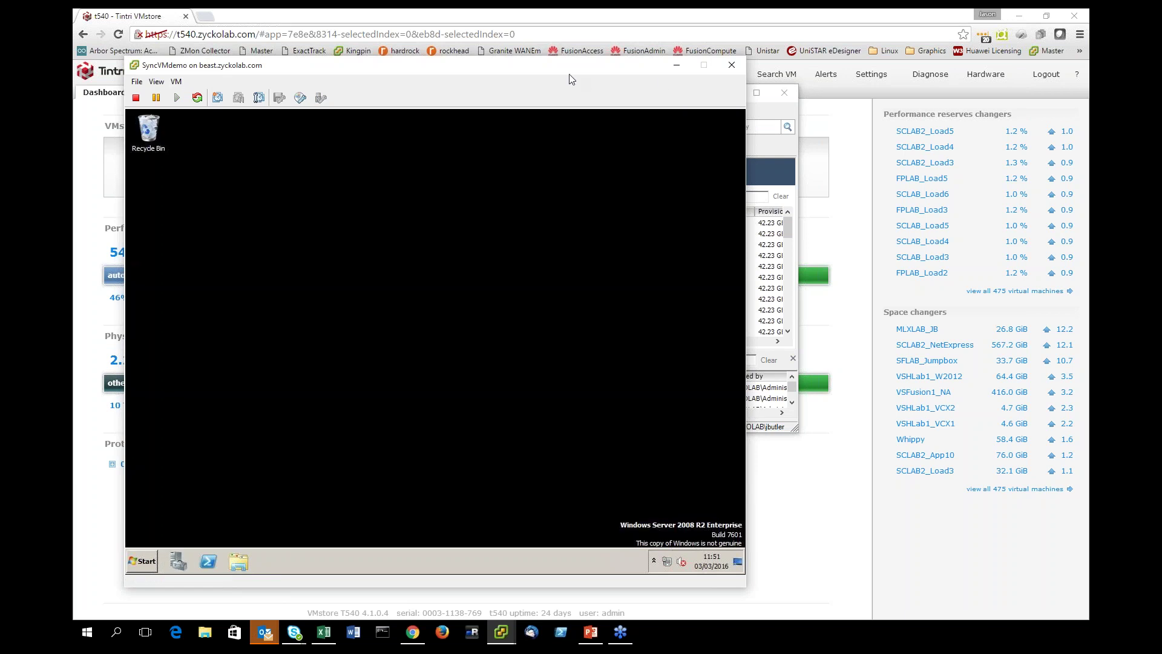
drag(569, 73, 562, 83)
click(850, 452)
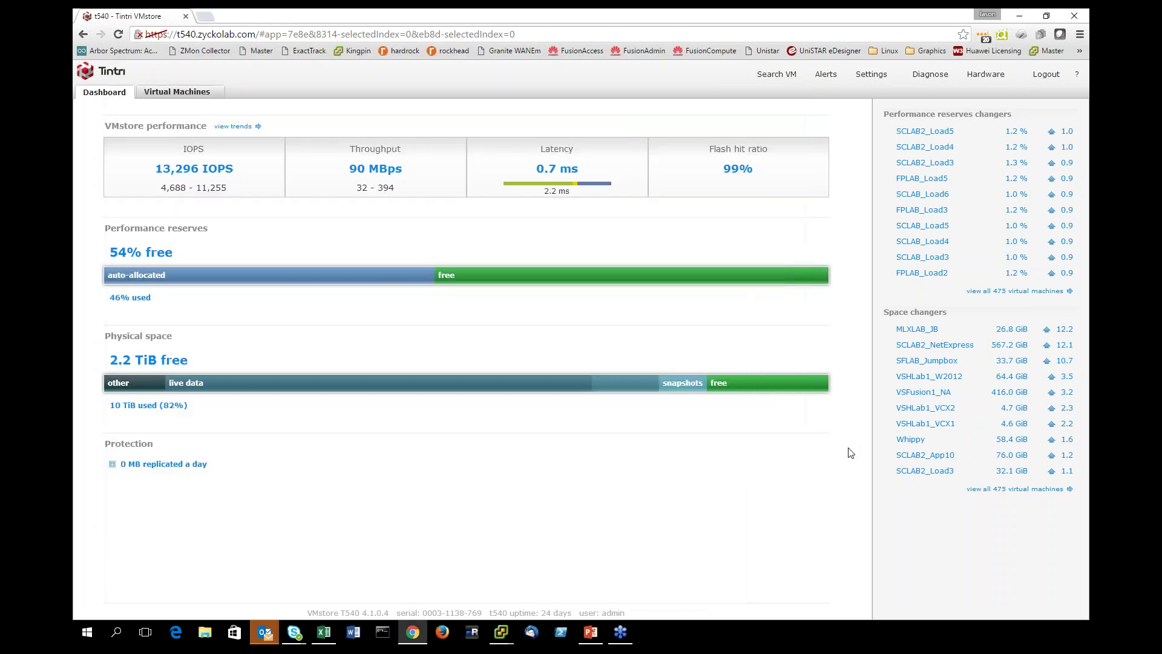
Start a Guest OS File restore of SyncVMdemo from the Thu Mar 03 9:53AM ManualSnapshot, with disks set to auto detach in 48 hours
click(775, 74)
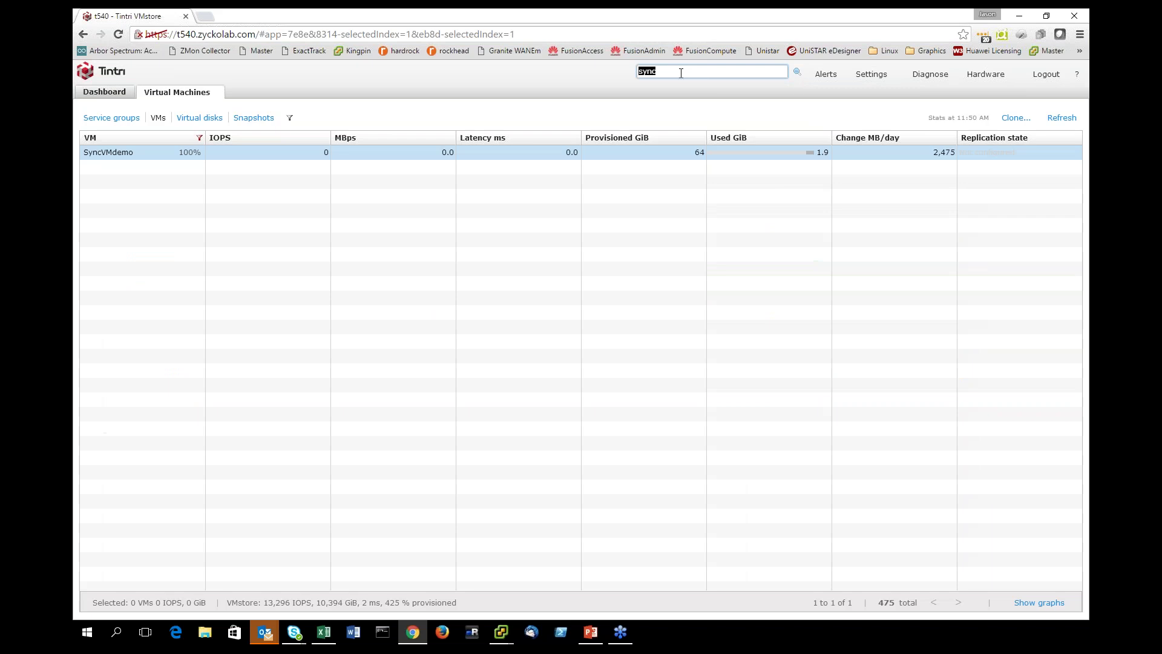
right_click(112, 150)
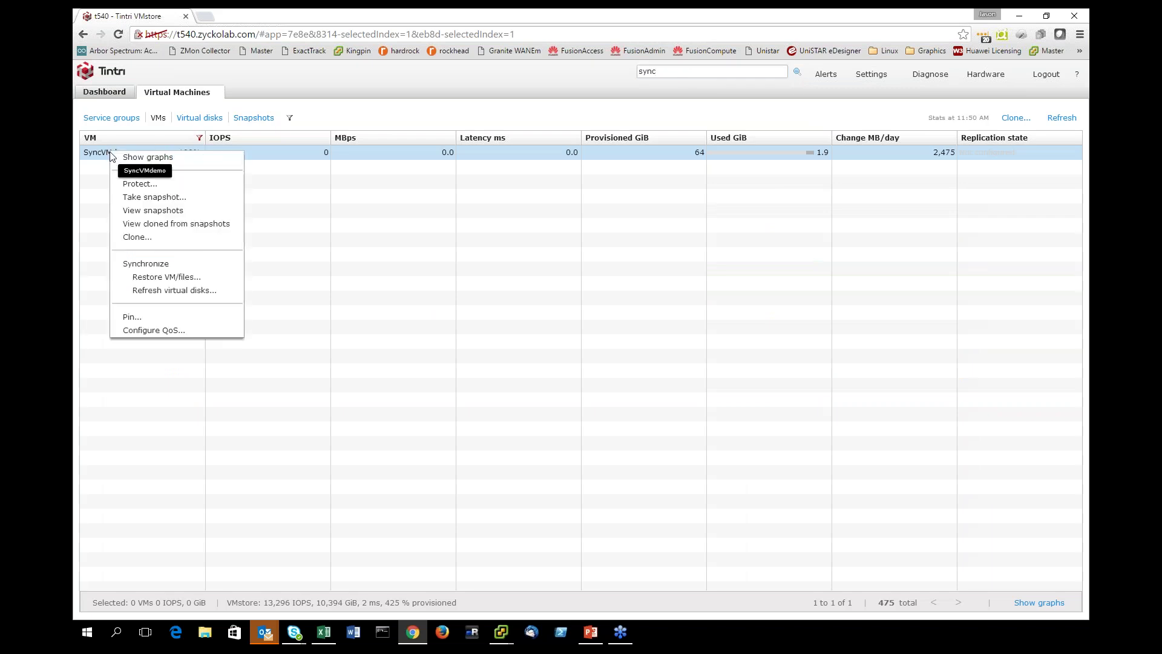
click(181, 278)
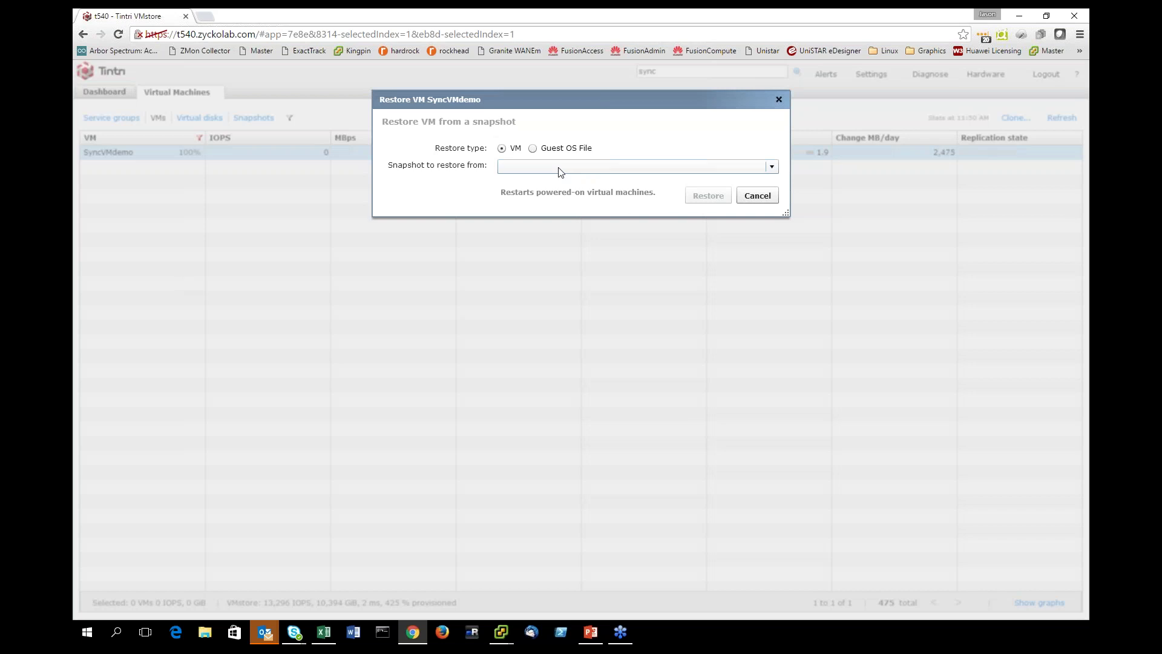
click(533, 149)
click(550, 174)
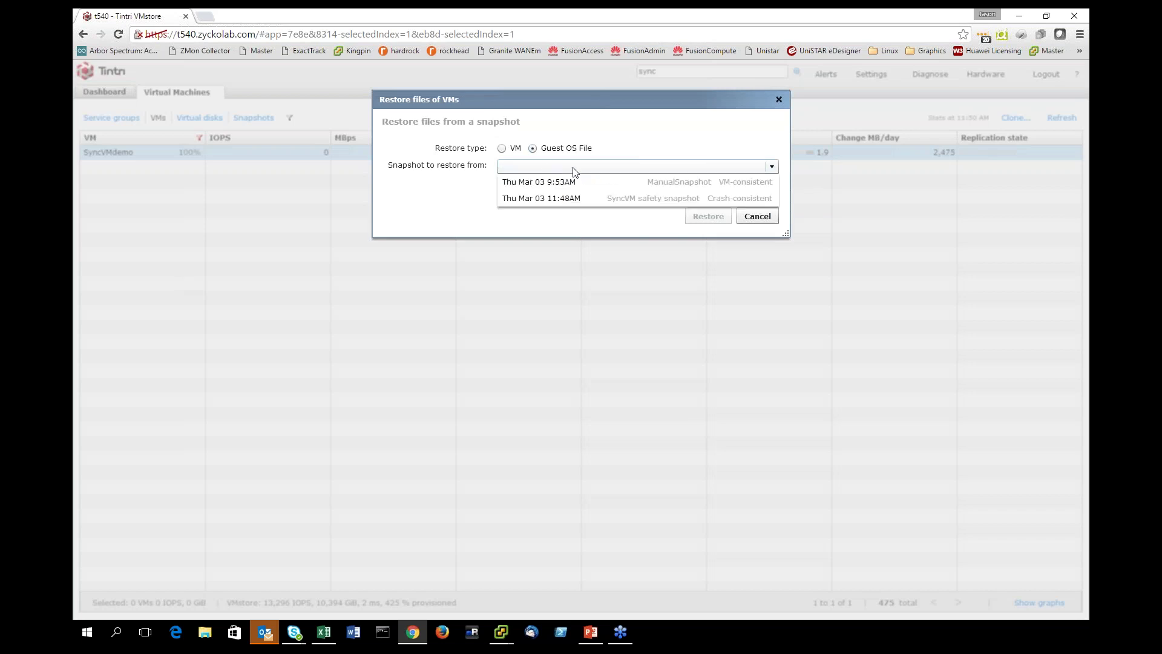
click(649, 184)
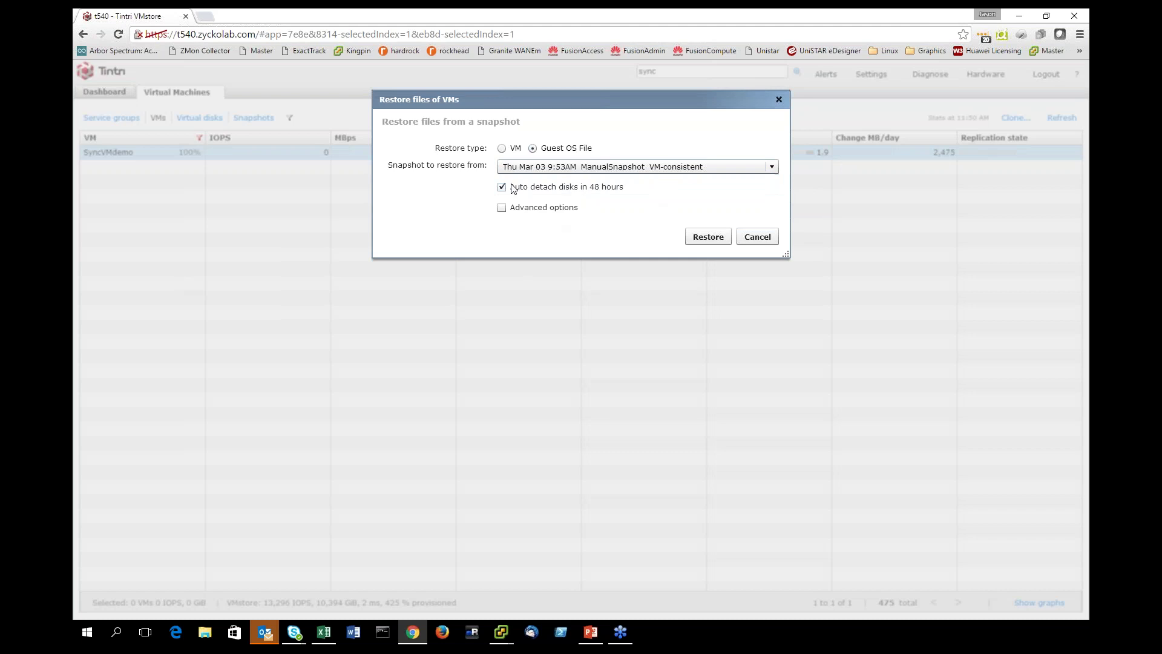
click(704, 242)
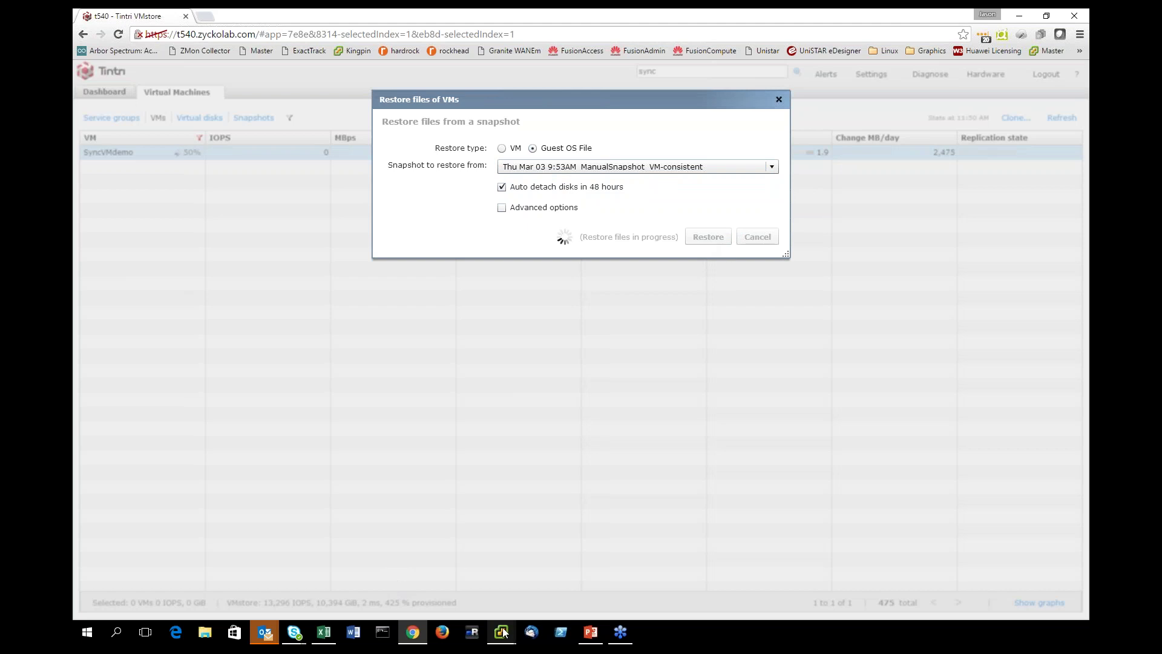
Bring the SyncVMdemo console up below the restore dialog, and minimize the vSphere Client window after showing it
mouse_move(508, 634)
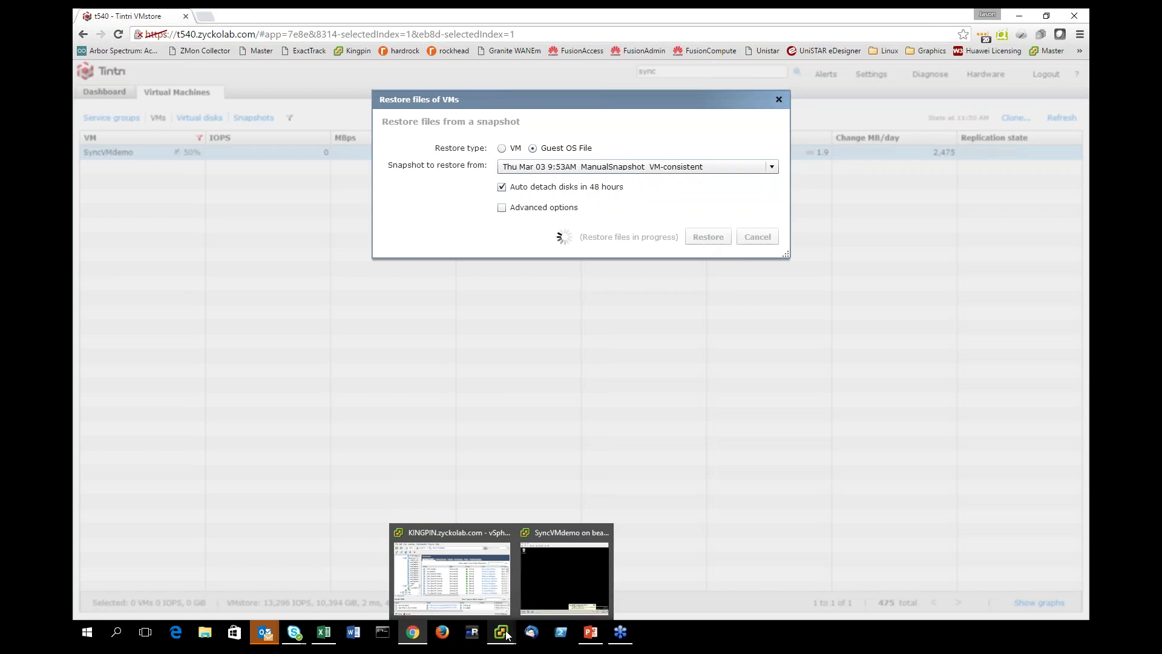
click(569, 587)
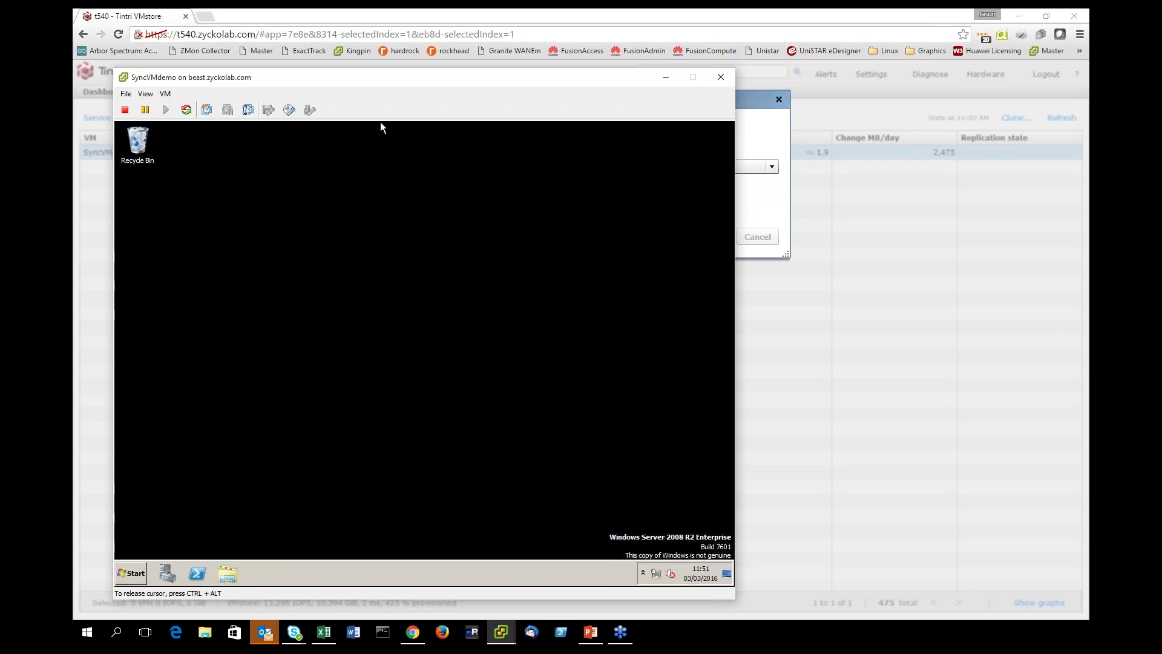
drag(304, 78, 457, 327)
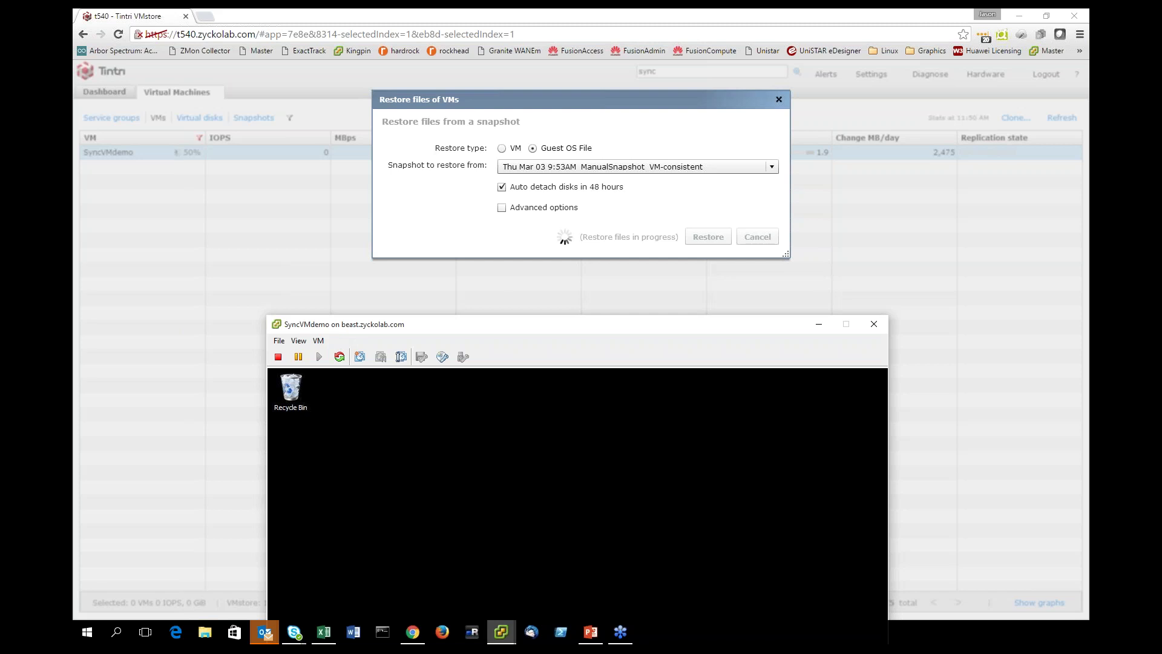
mouse_move(501, 633)
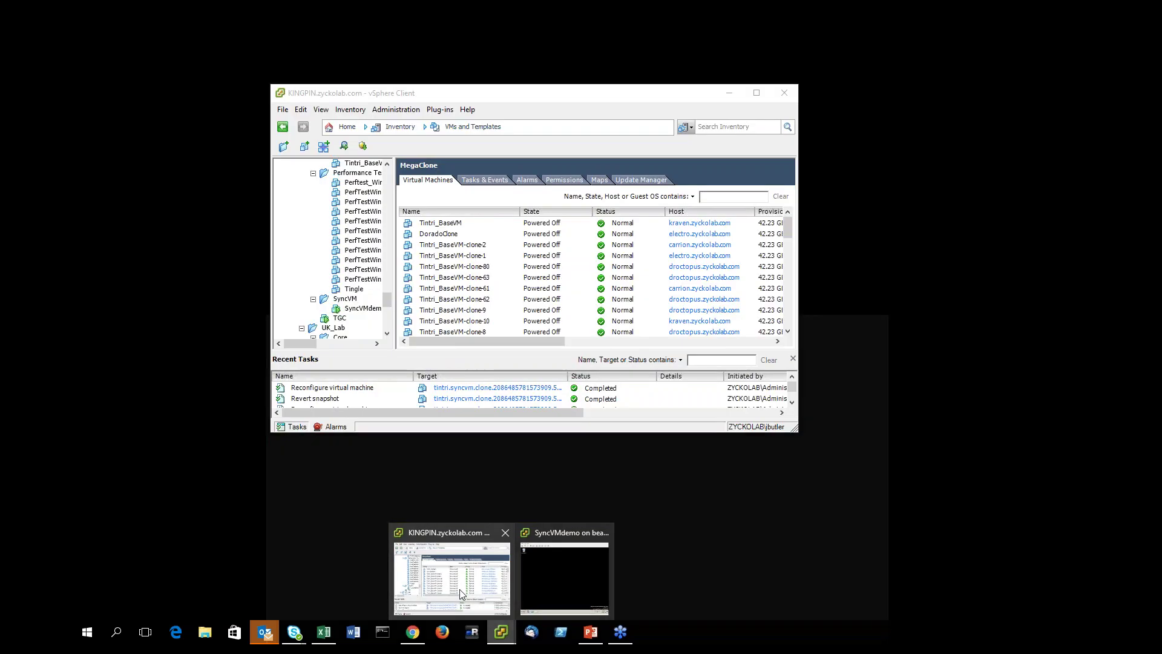
click(460, 590)
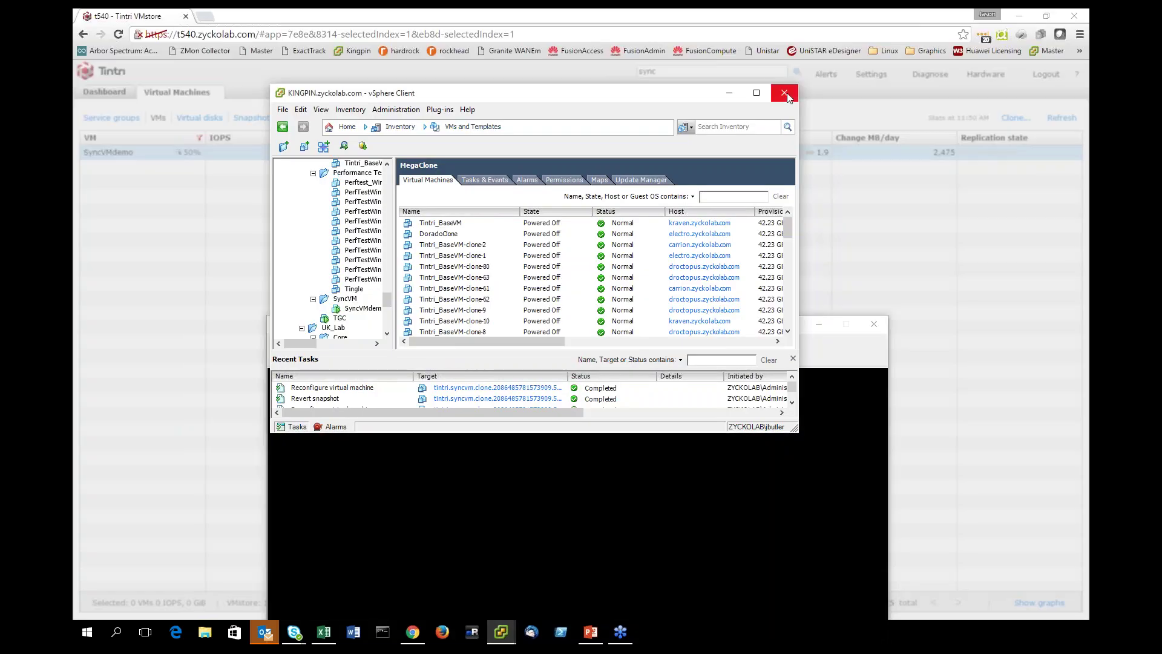
click(729, 92)
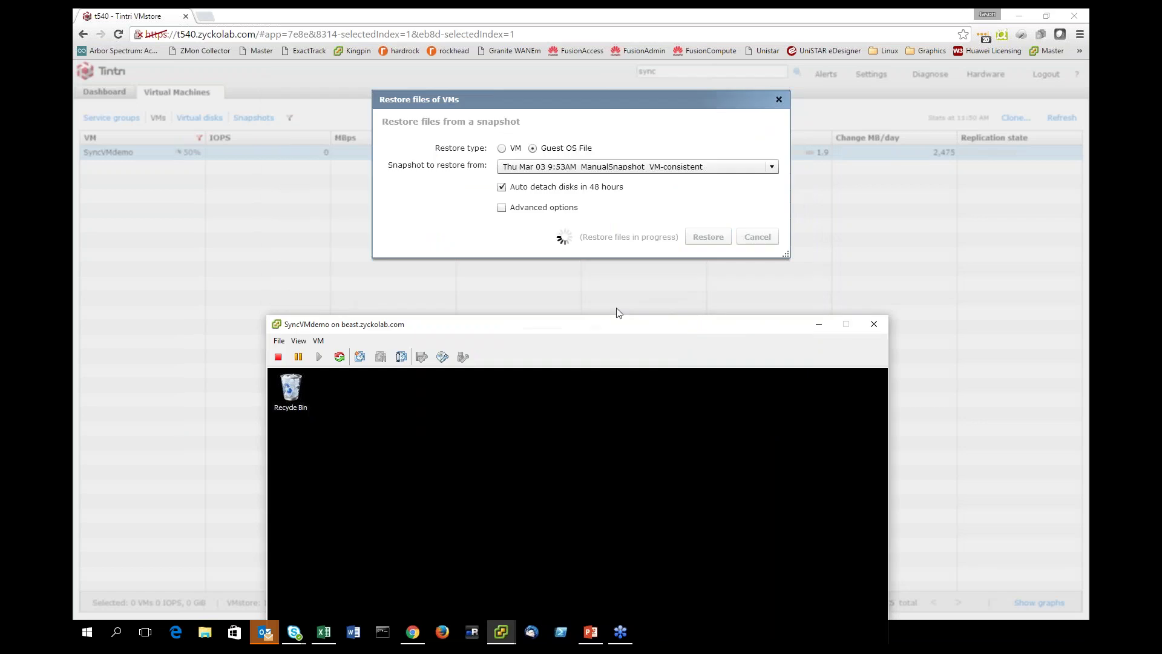
View the guest's drives in its Computer window and reposition the console to follow the file restore's progress
drag(587, 321, 483, 46)
click(280, 537)
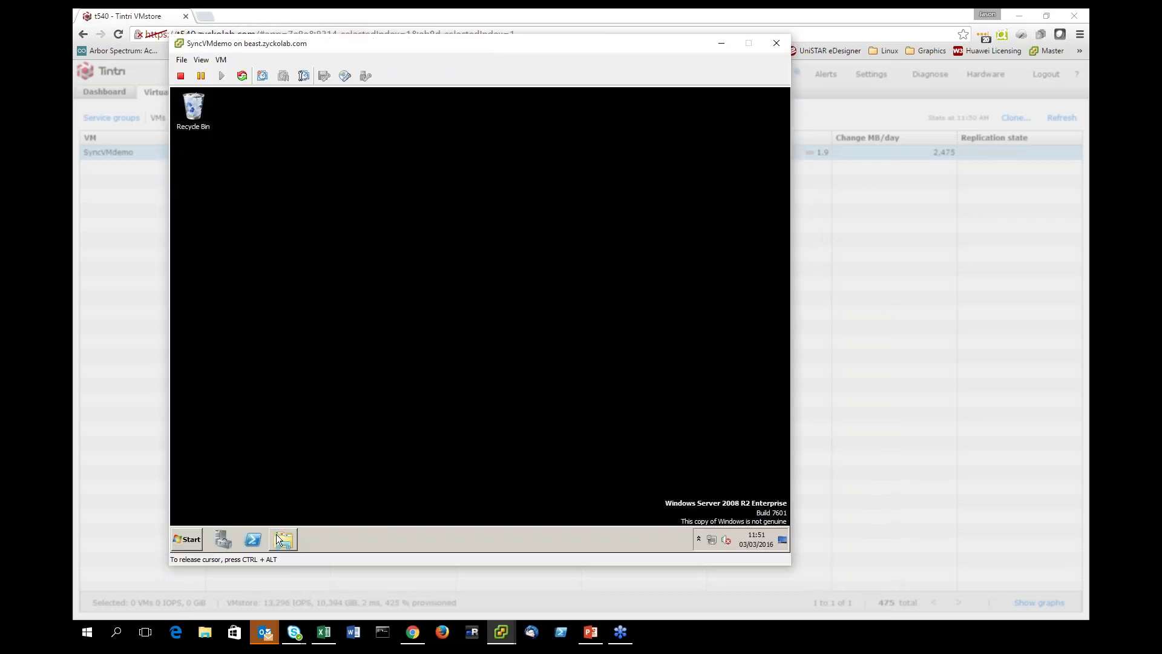
click(285, 323)
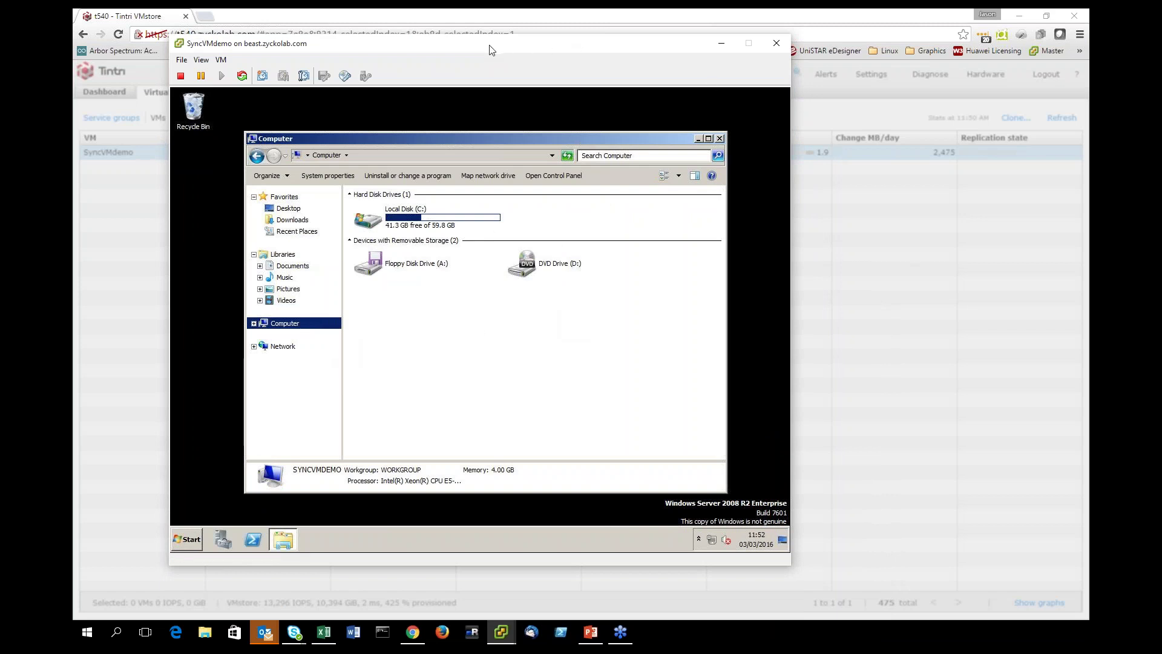
drag(493, 48, 620, 295)
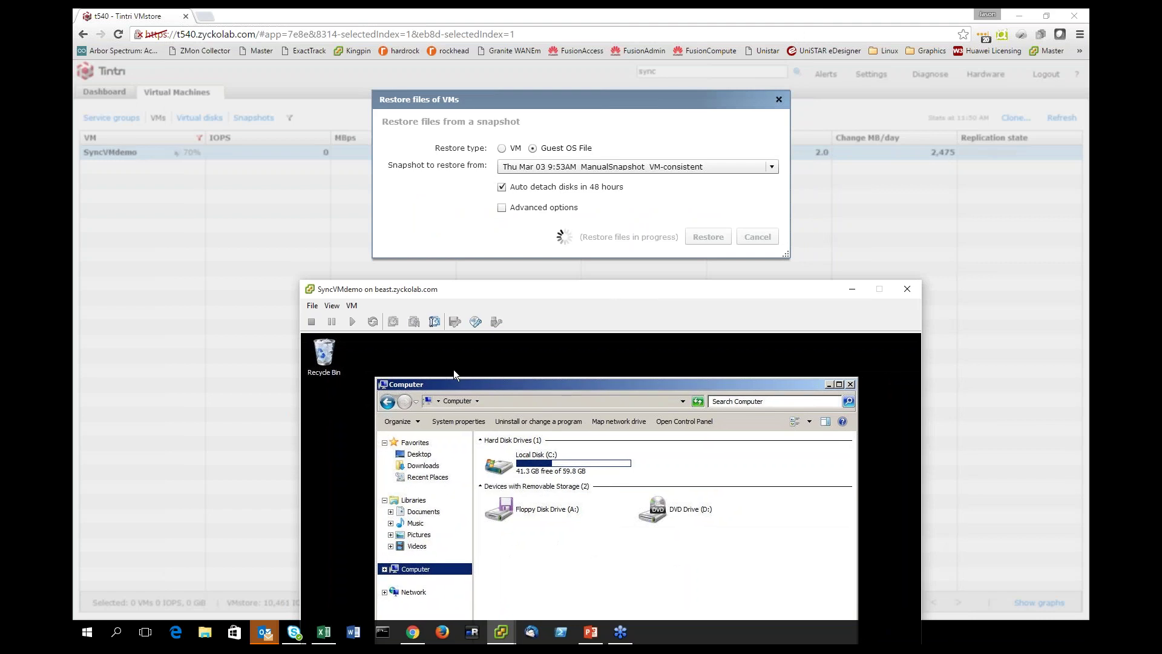
drag(456, 294, 422, 290)
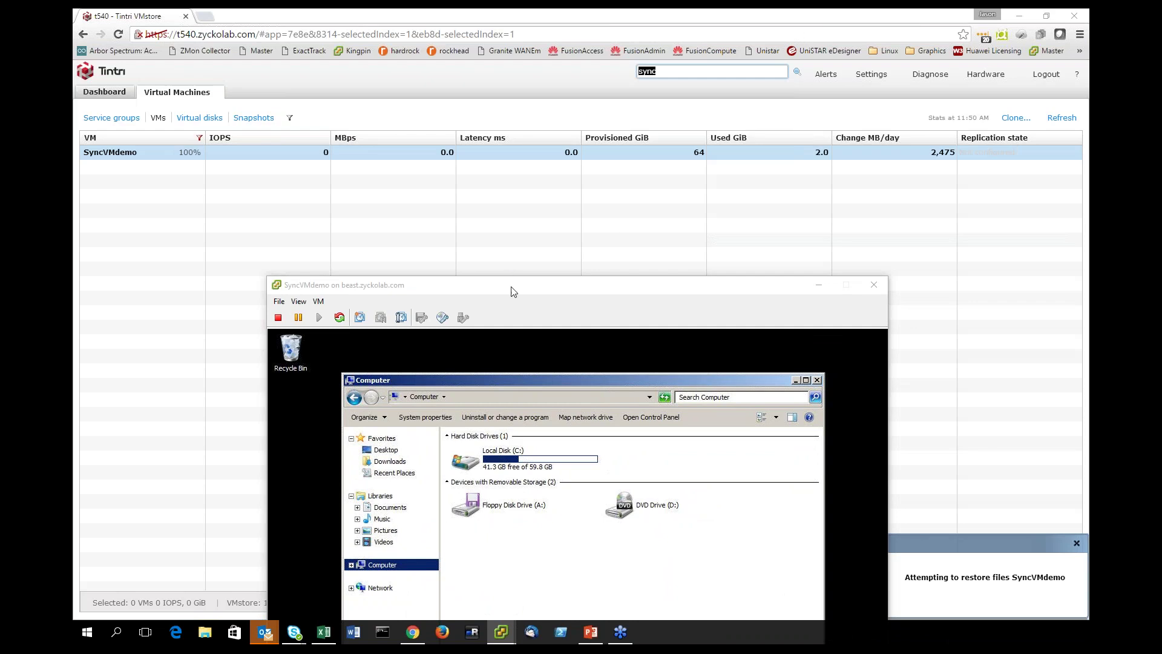
Reposition the SyncVMdemo console and refresh the guest's Computer view to check for newly attached drives
drag(511, 285, 371, 117)
right_click(557, 405)
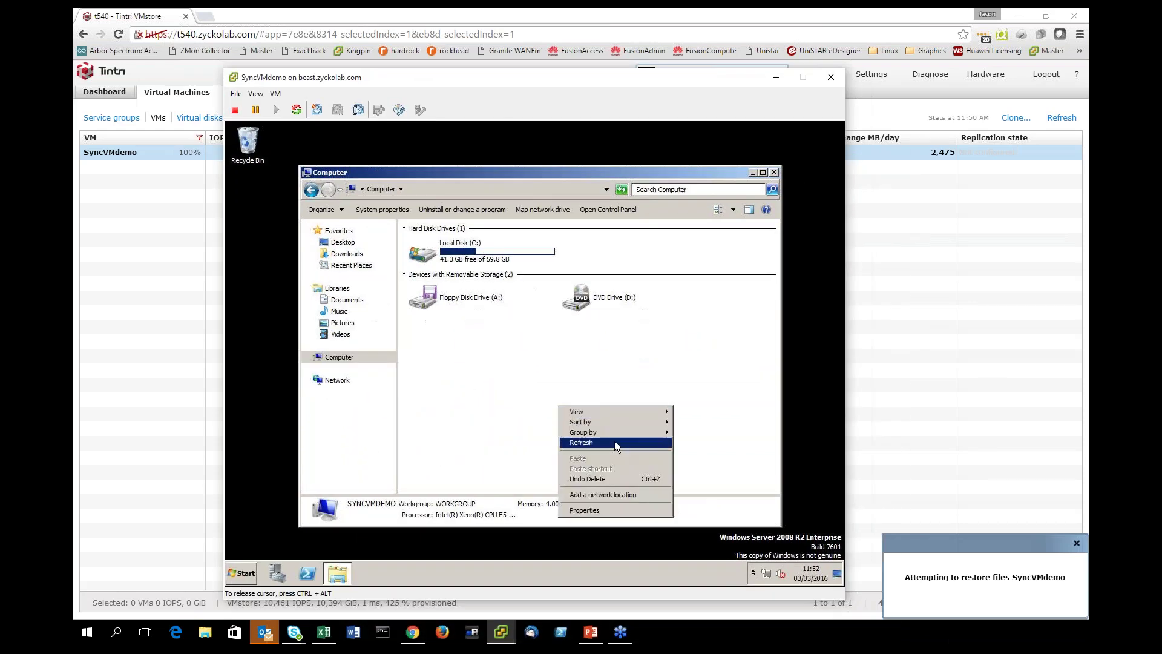
click(626, 444)
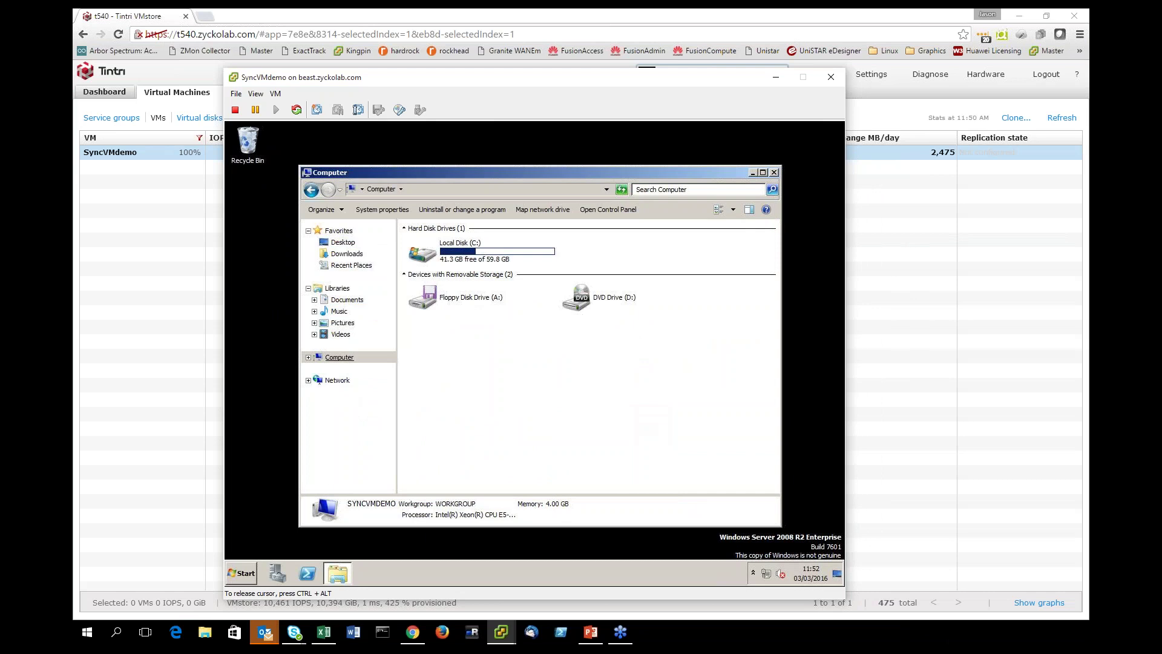
Find and open Computer Management in the guest and display Disk Management
right_click(330, 357)
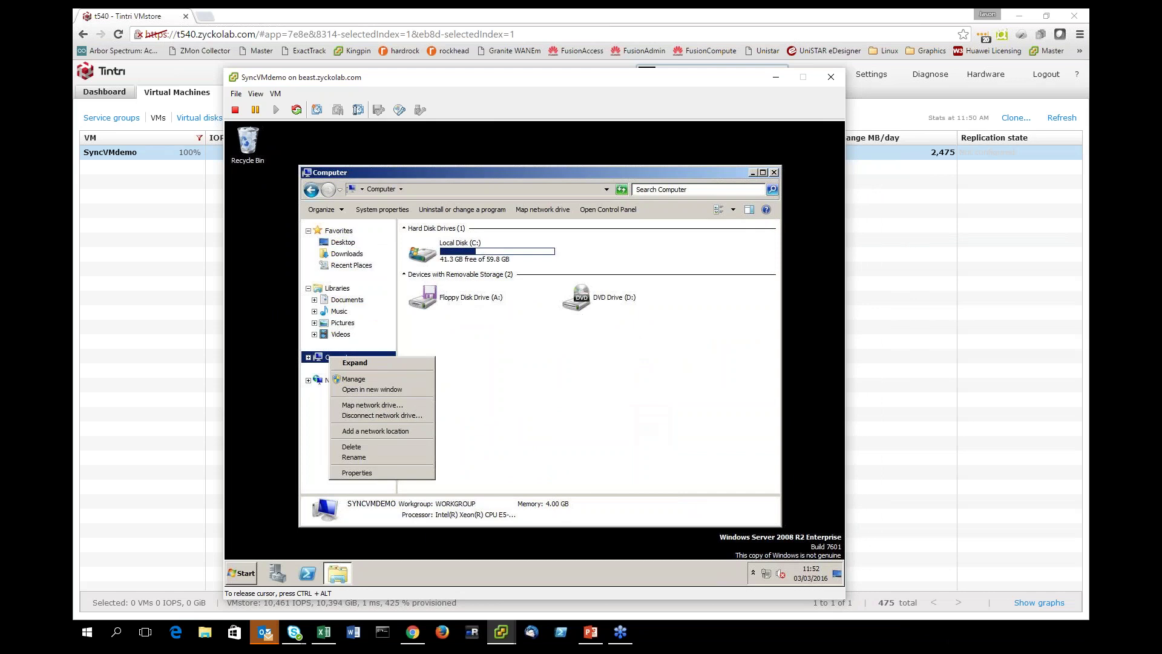
right_click(253, 572)
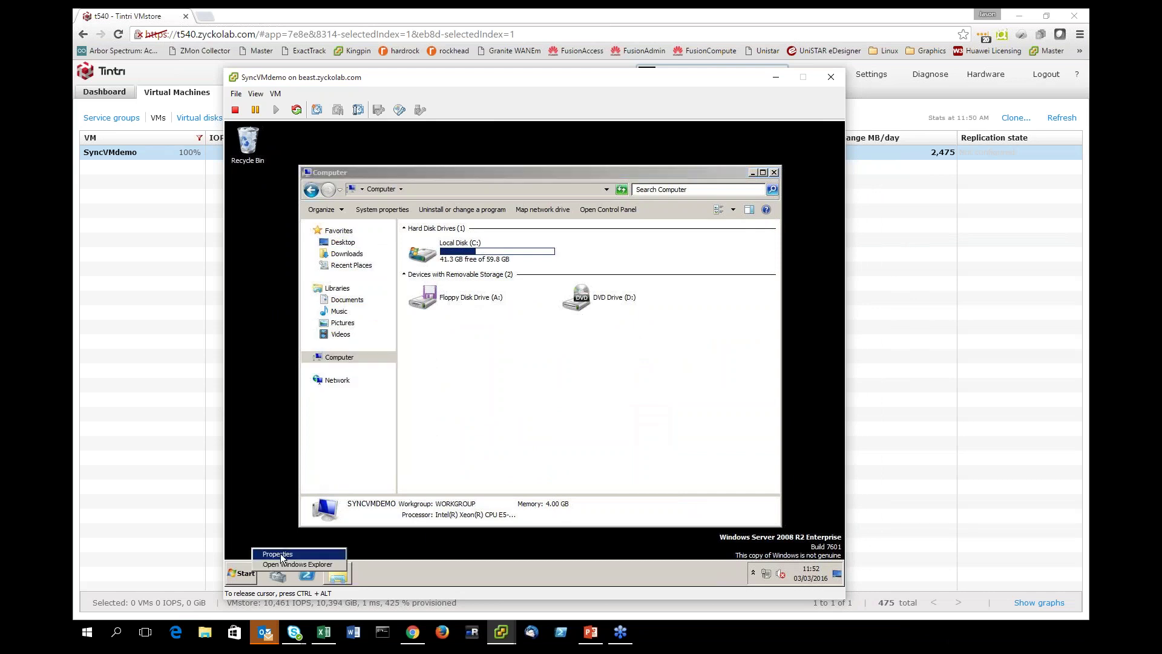
click(247, 576)
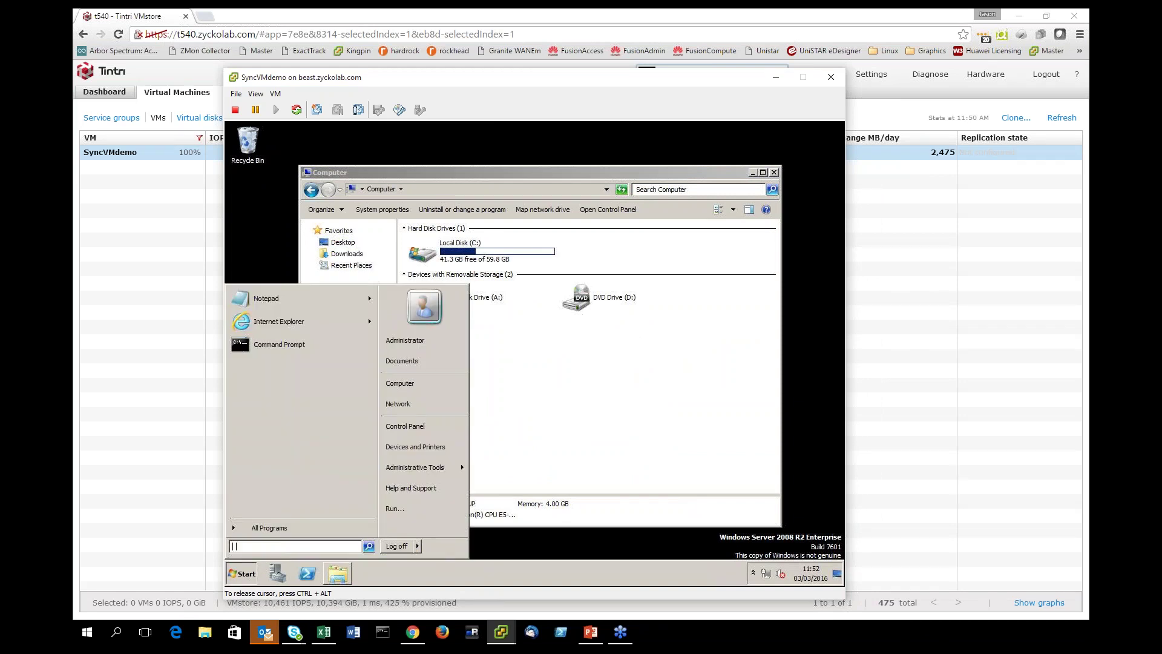
text(demo)
key(Escape)
text(comp)
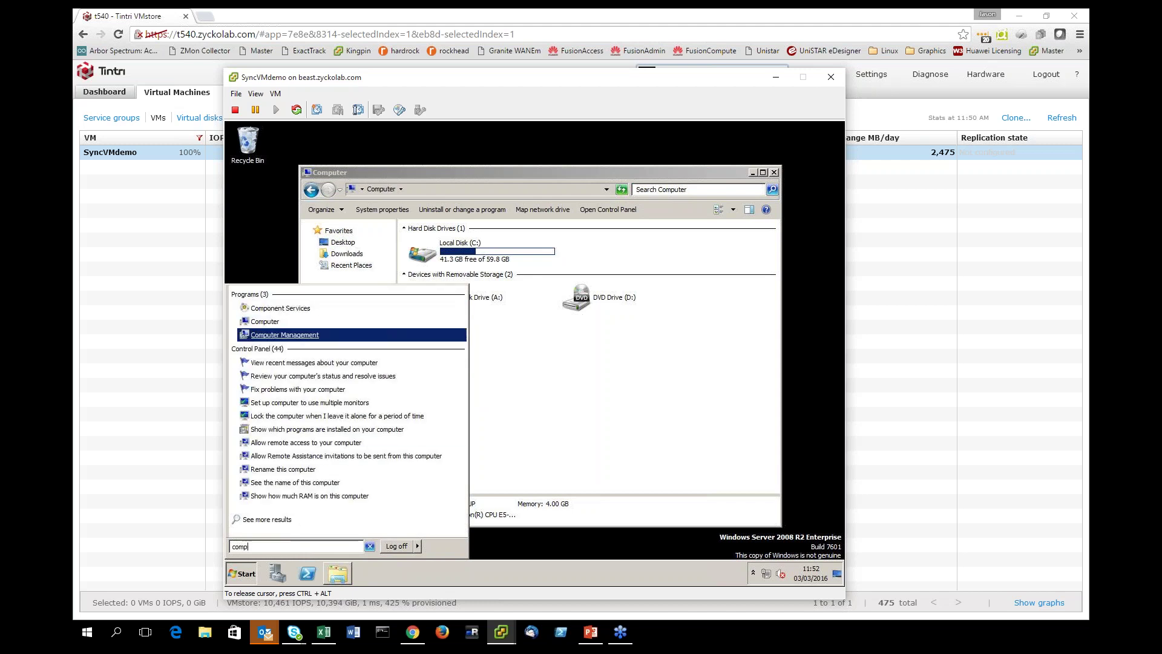
key(Return)
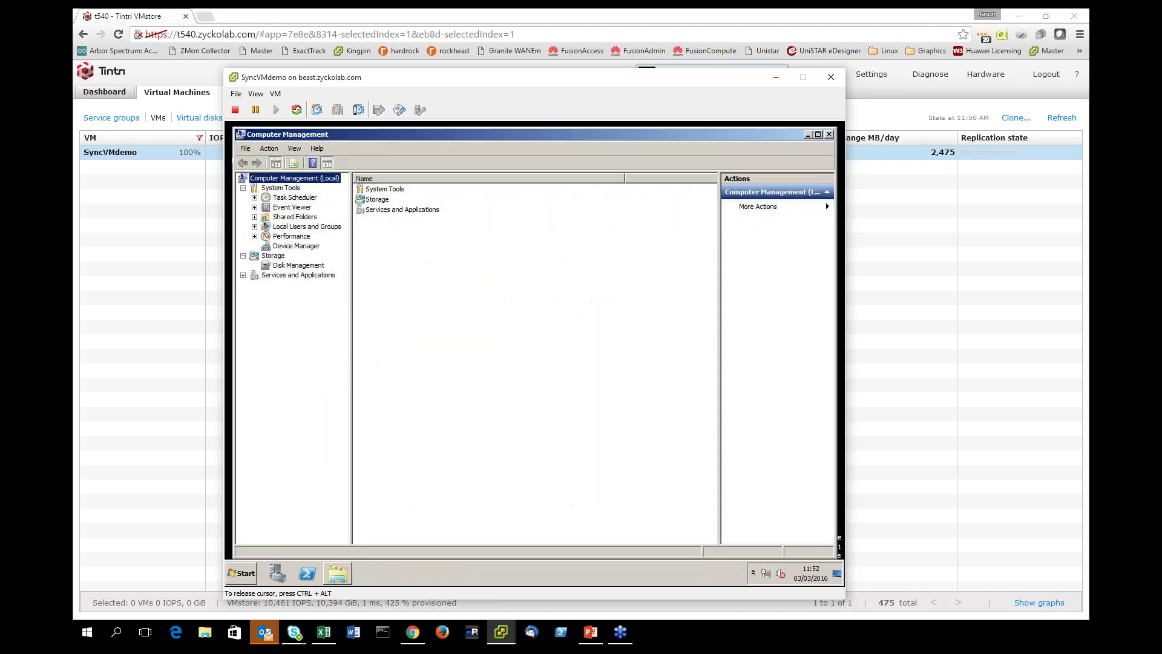
click(298, 265)
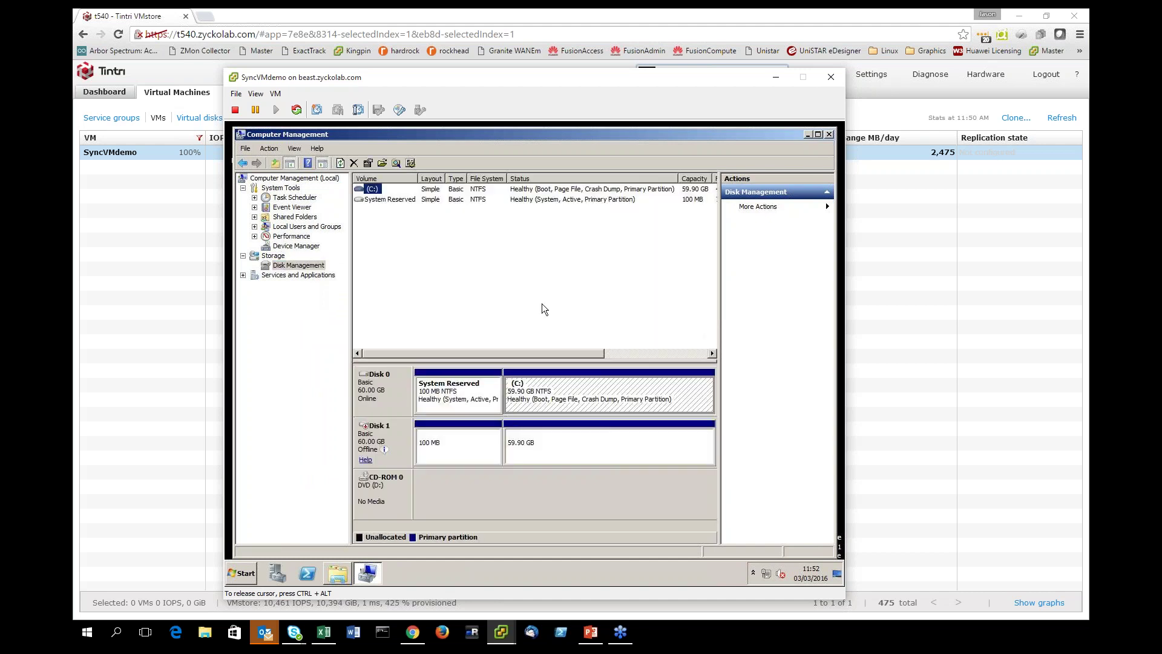
Bring Disk 1 online in Disk Management and explore its 59.90 GB E: volume
right_click(391, 436)
click(415, 444)
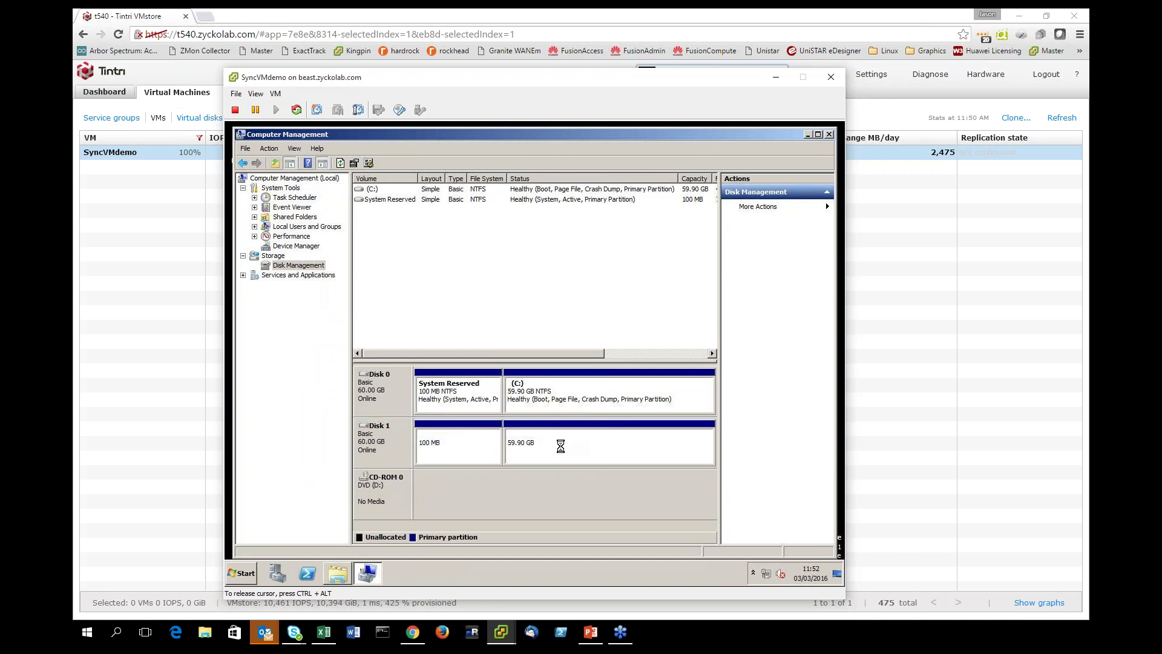
right_click(578, 450)
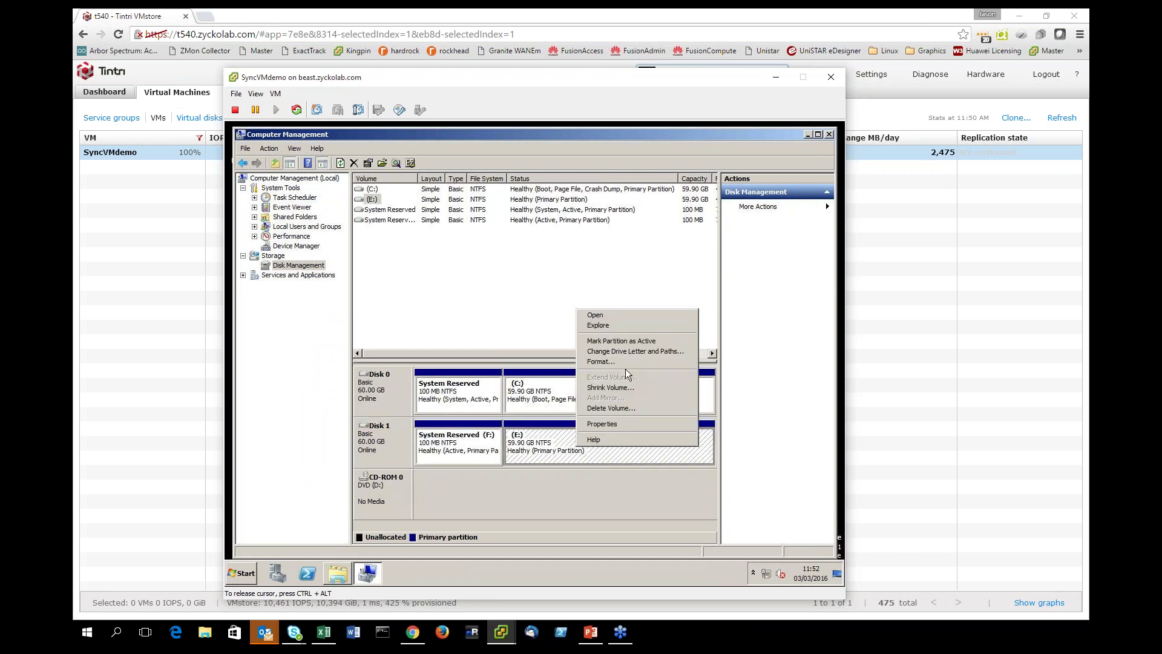
click(598, 325)
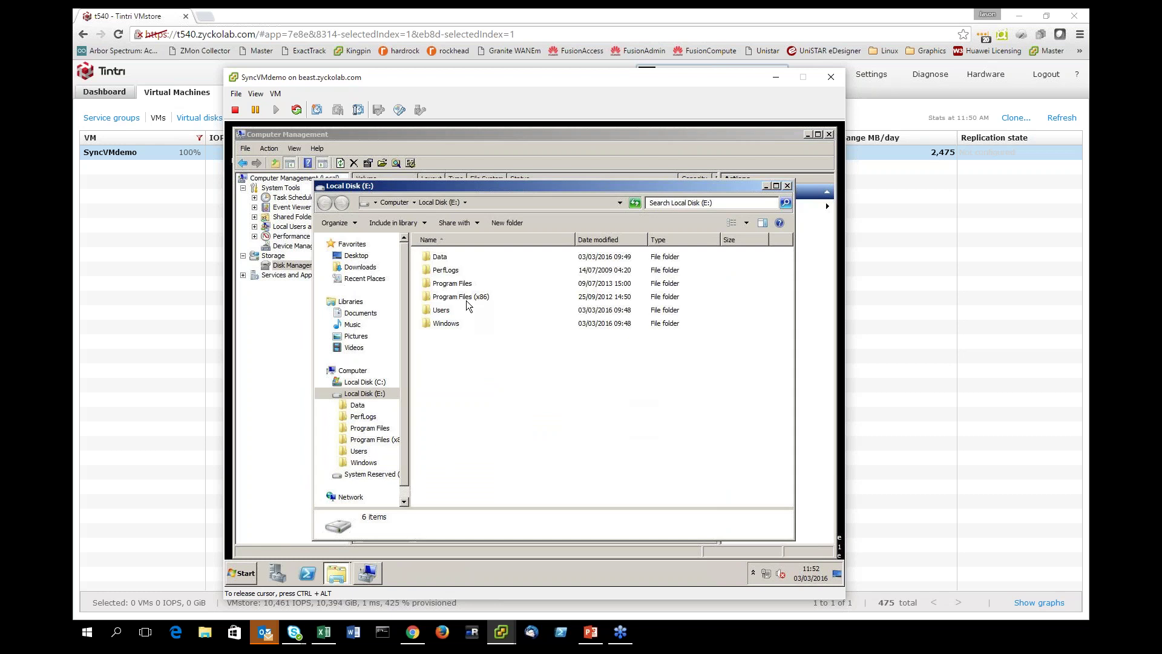
Open the Ultra Important Data file from the E: drive's Data folder to check its contents, and exit Notepad
double_click(444, 259)
double_click(462, 258)
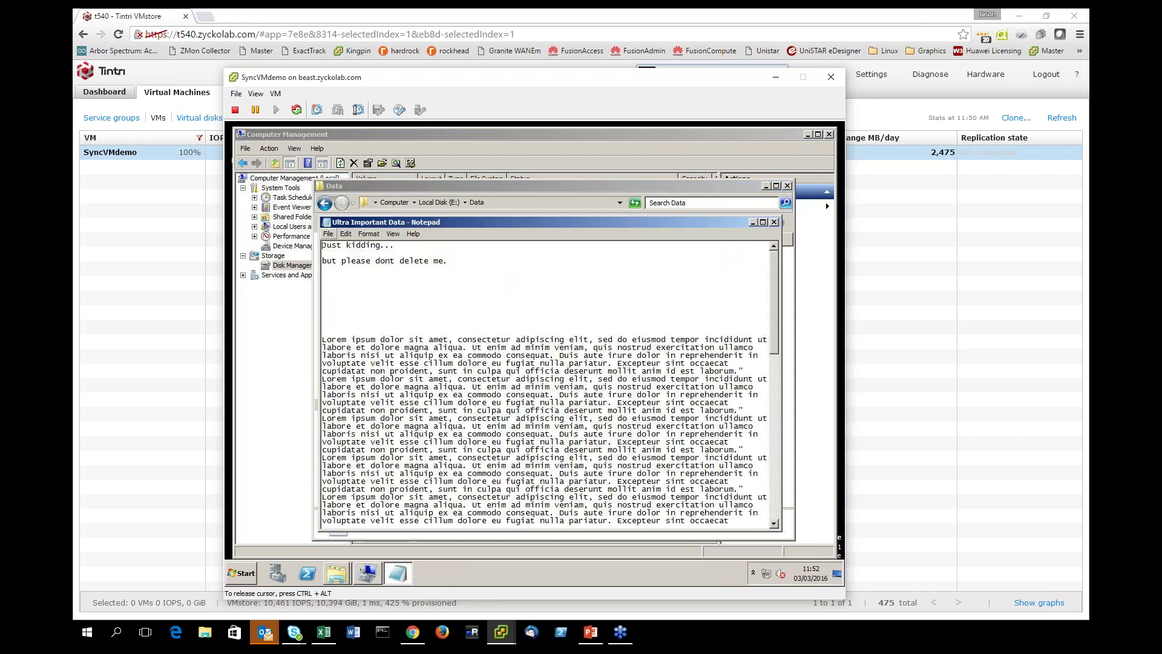
click(328, 223)
click(344, 298)
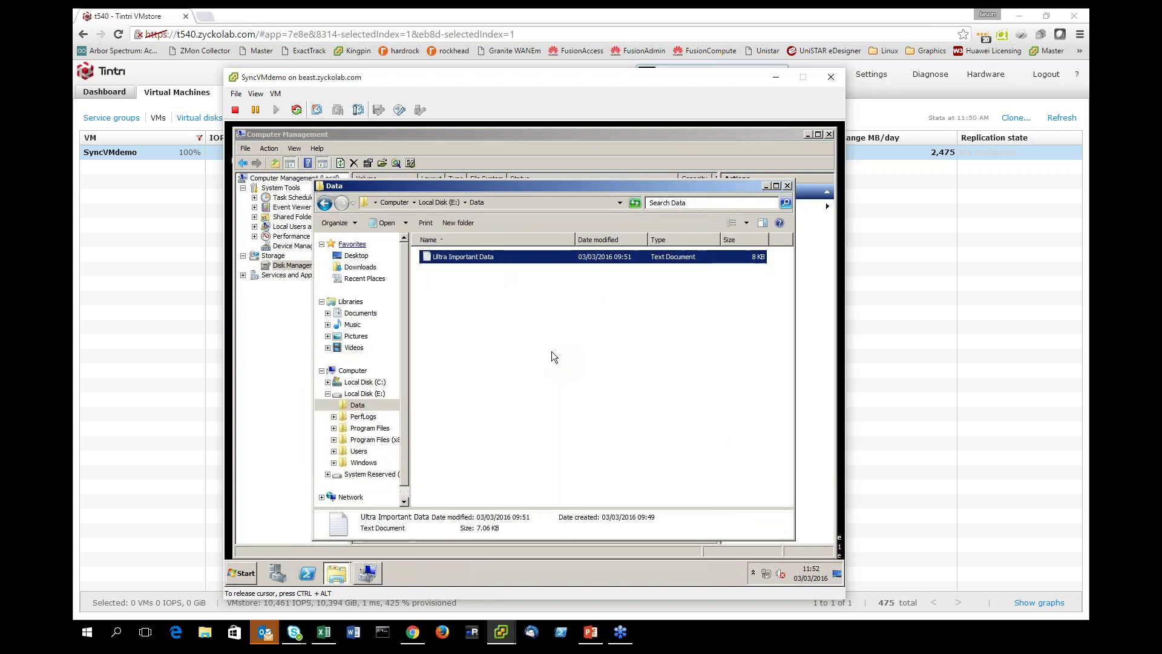
Close the guest's Data folder, Computer Management and Computer windows, and close the SyncVMdemo console
click(585, 333)
key(alt+F4)
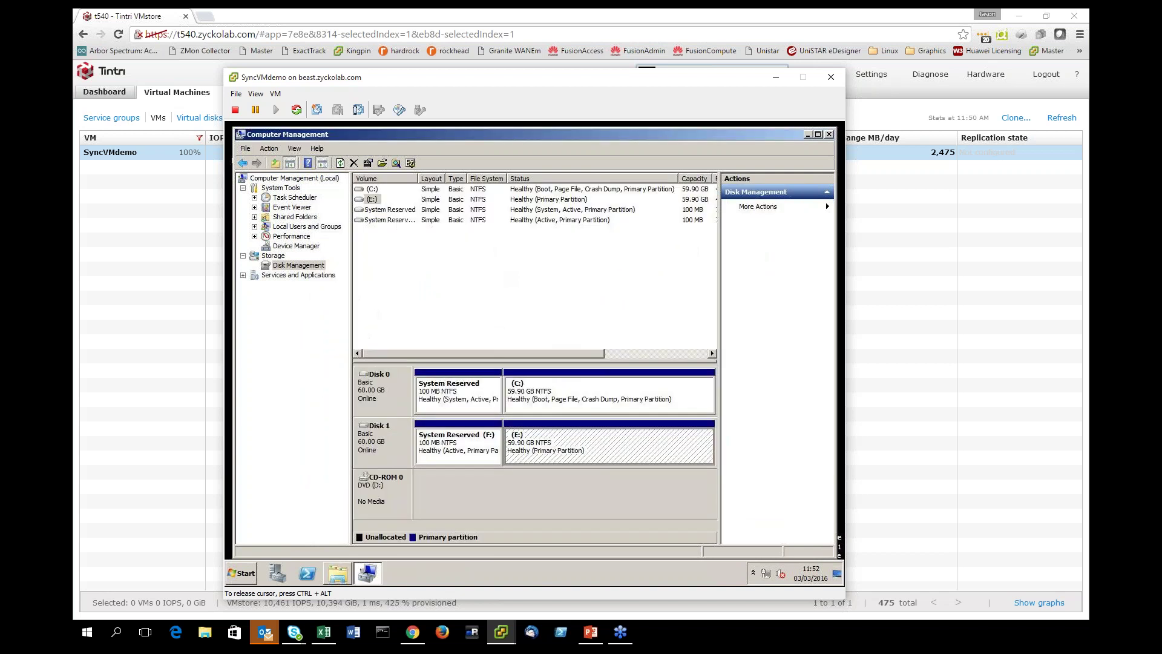
click(829, 136)
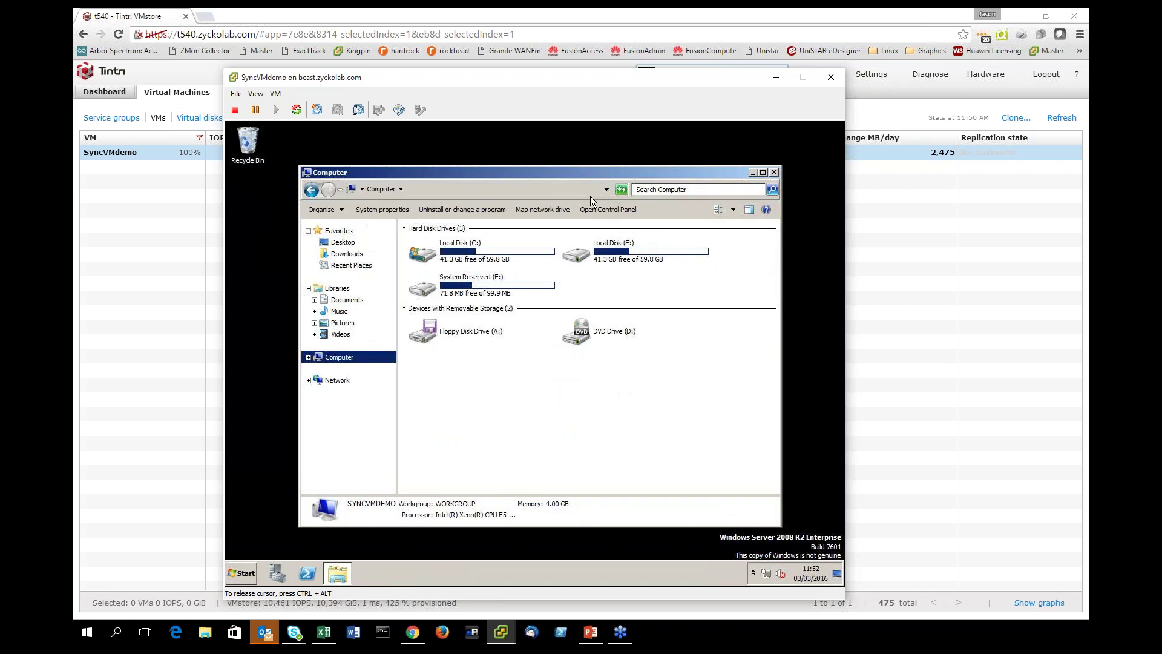
click(775, 172)
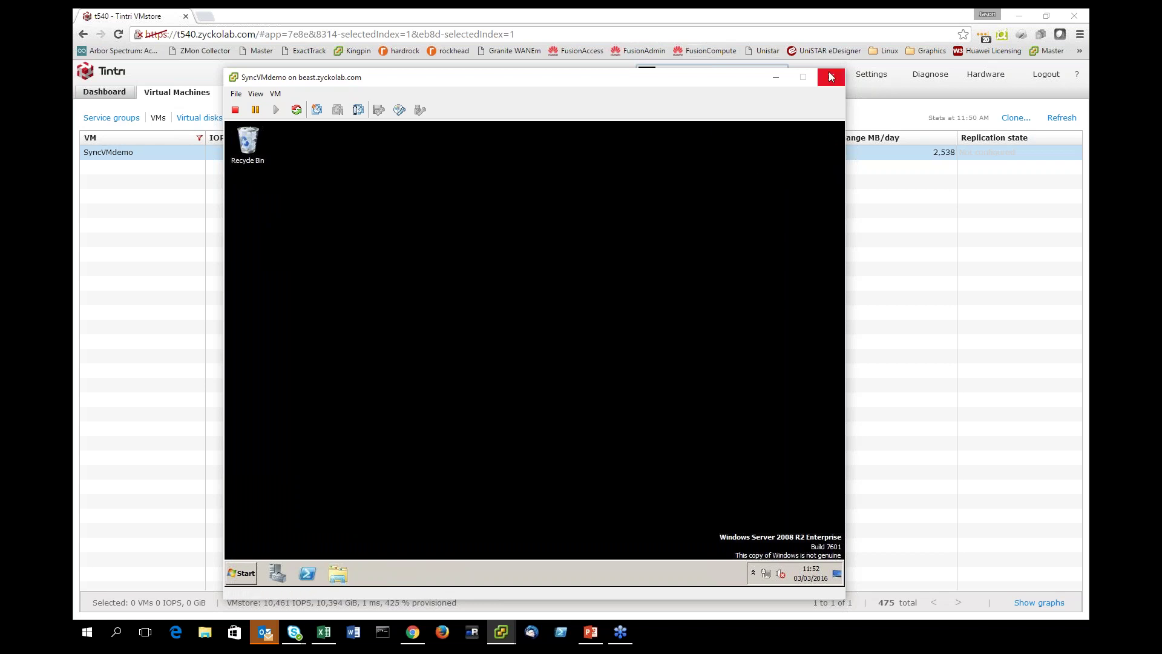
click(828, 75)
Show the VMstore dashboard again, switch to the PowerPoint slide show and advance to the Questions slide
click(104, 91)
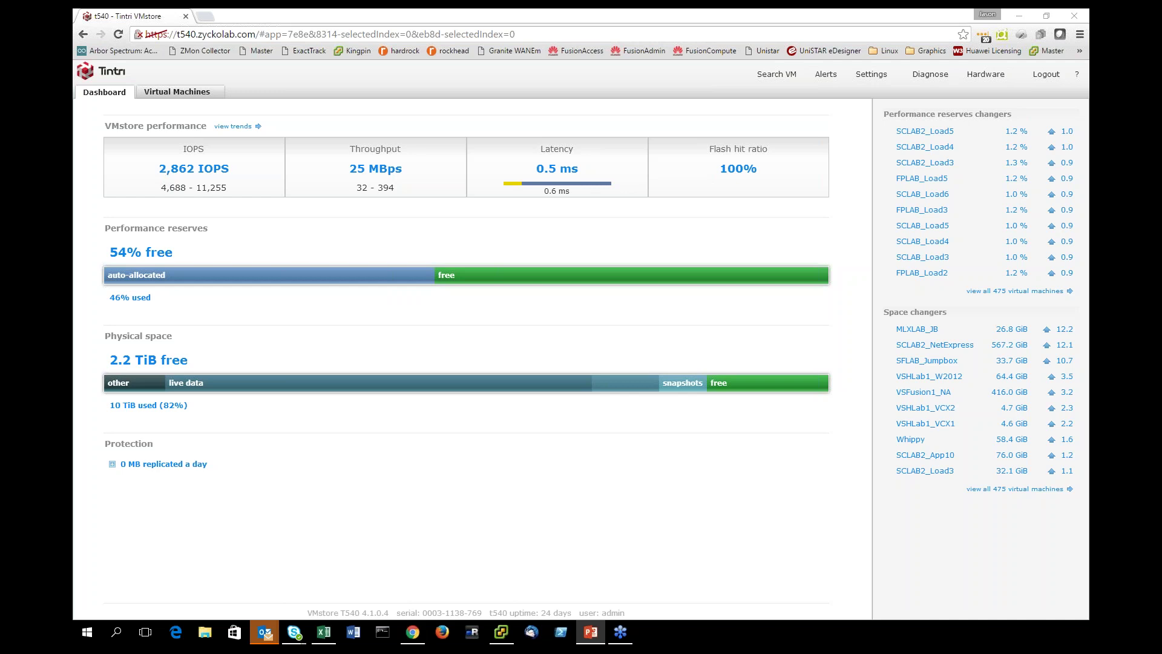
key(alt+Tab)
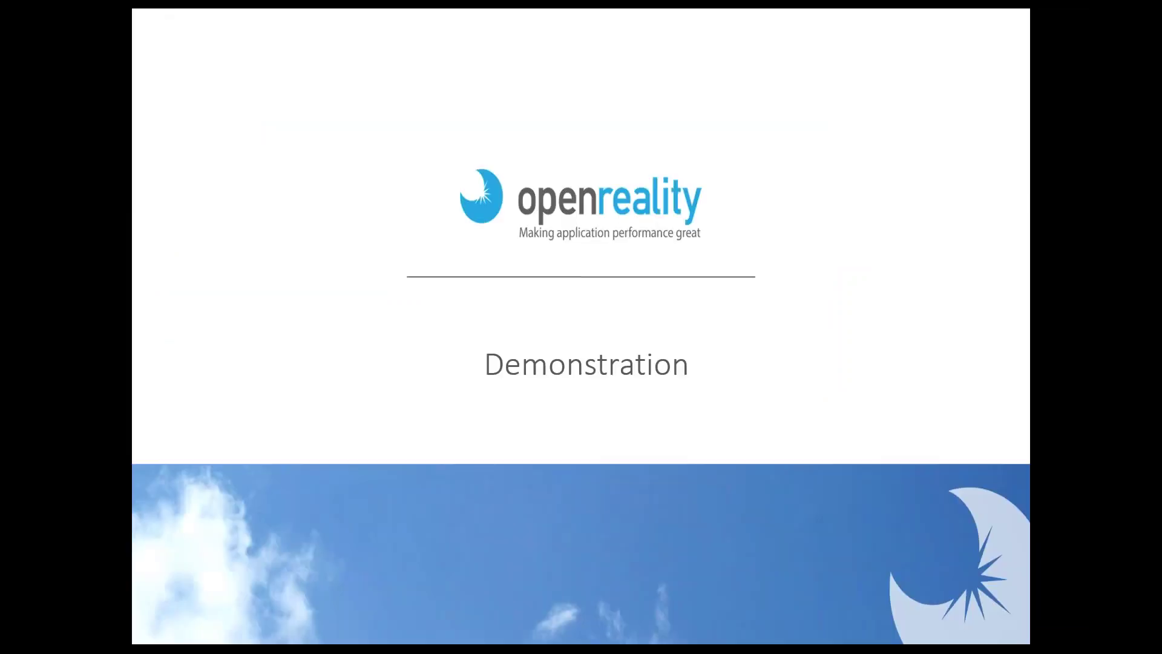
key(Right)
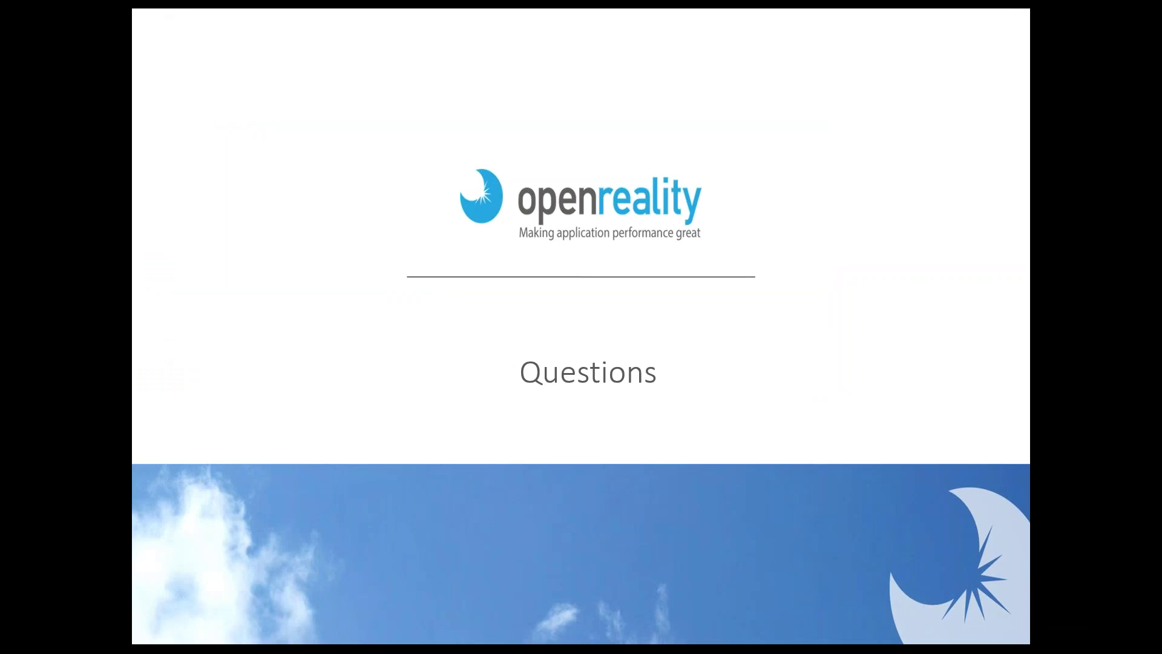